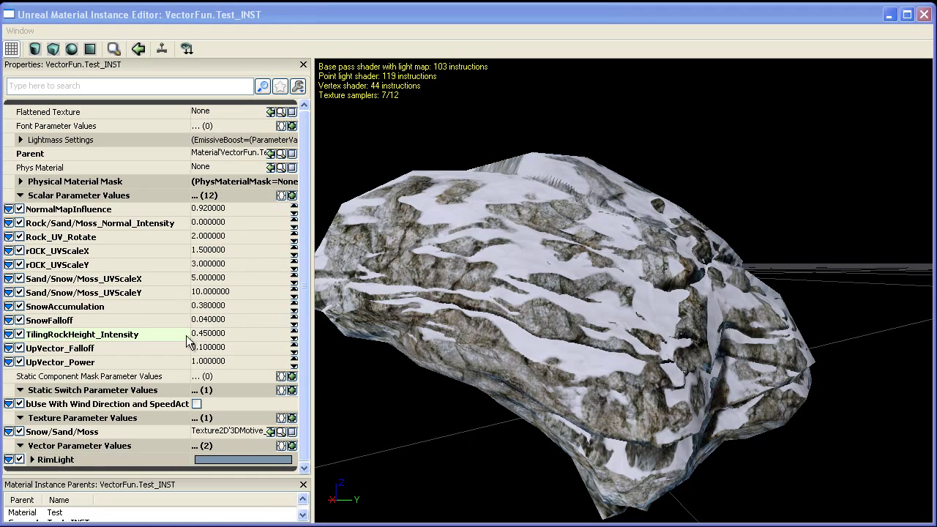
Step: Set SnowFalloff to 0.05 and SnowAccumulation to 0.46 in the material instance's scalar parameters
{"action": "left_click", "coordinate": [112, 323]}
{"action": "scroll", "coordinate": [448, 313], "scroll_direction": "up", "scroll_amount": 5}
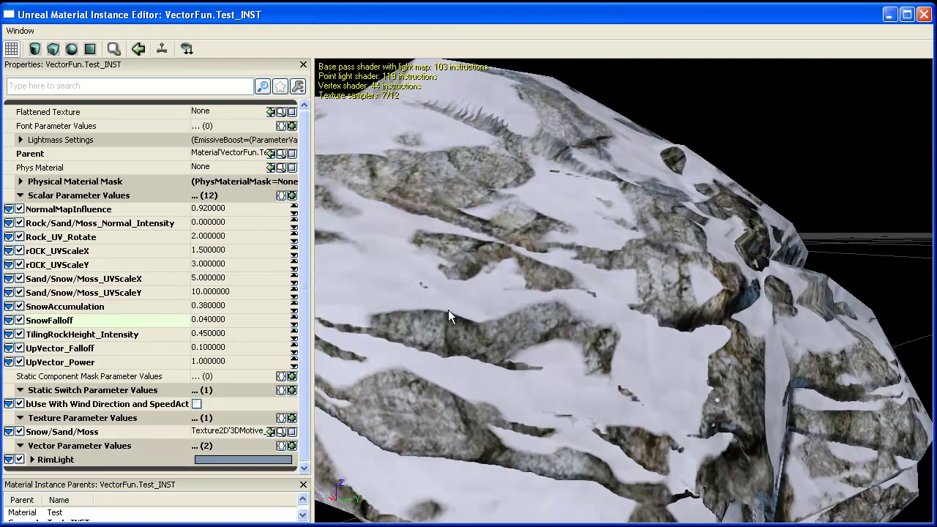
{"action": "mouse_move", "coordinate": [448, 310]}
{"action": "left_mouse_down"}
{"action": "mouse_move", "coordinate": [465, 307]}
{"action": "mouse_move", "coordinate": [435, 318]}
{"action": "left_mouse_up"}
{"action": "scroll", "coordinate": [438, 316], "scroll_direction": "up", "scroll_amount": 2}
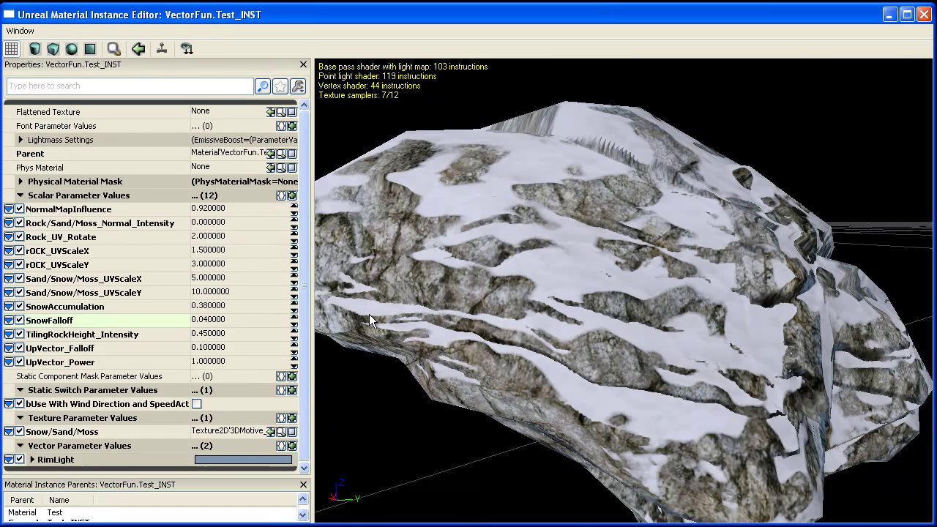
{"action": "left_click_drag", "start_coordinate": [657, 300], "coordinate": [477, 229]}
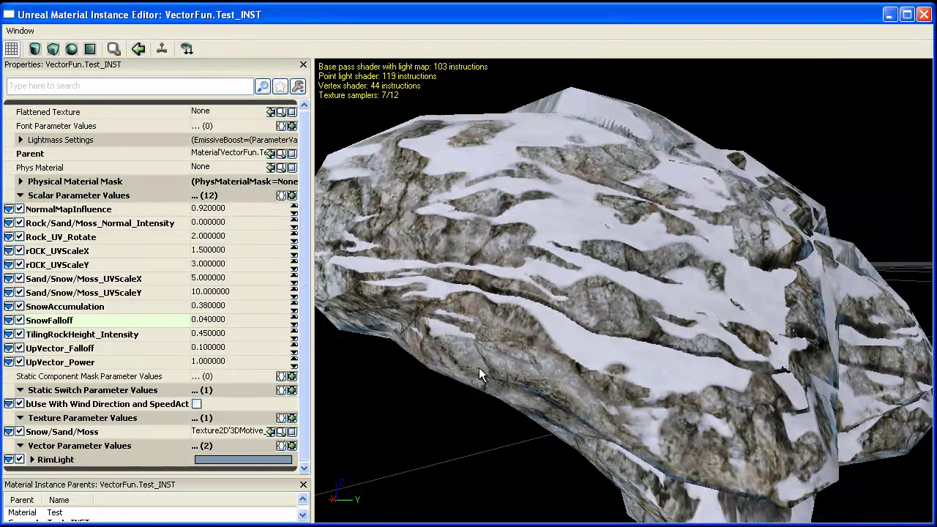
{"action": "left_click_drag", "start_coordinate": [479, 368], "coordinate": [579, 312]}
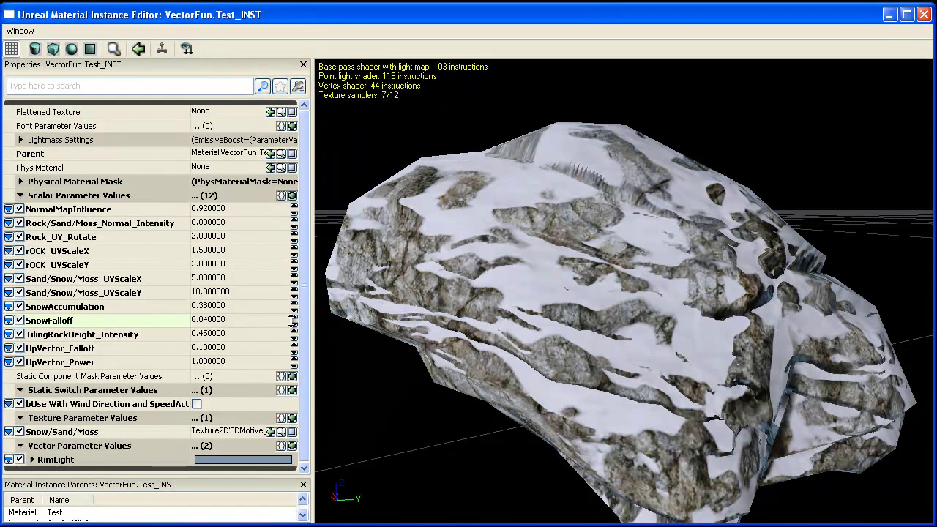
{"action": "mouse_move", "coordinate": [294, 320]}
{"action": "left_mouse_down"}
{"action": "mouse_move", "coordinate": [294, 301]}
{"action": "mouse_move", "coordinate": [295, 346]}
{"action": "mouse_move", "coordinate": [295, 305]}
{"action": "left_mouse_up"}
{"action": "left_click", "coordinate": [118, 305]}
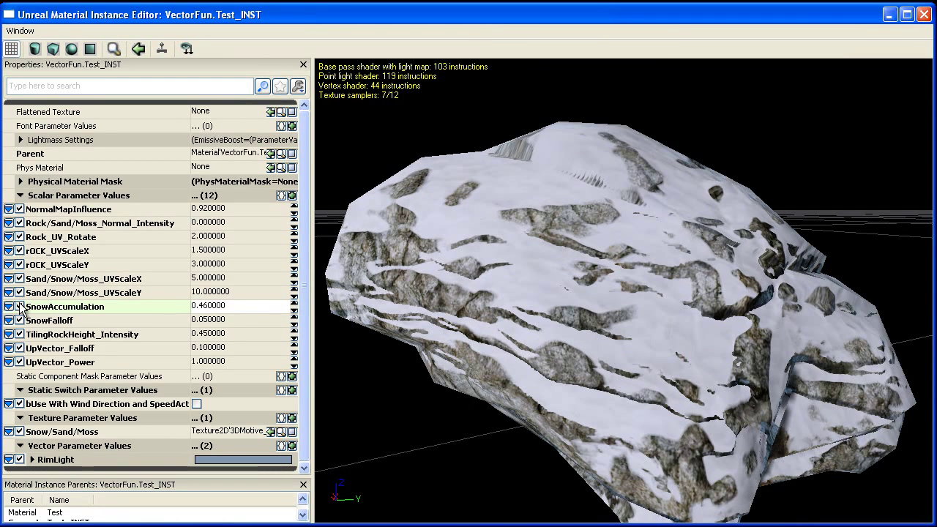
Step: Try a Rock/Sand/Moss_Normal_Intensity of 0.5 and settle on a value of 1
{"action": "left_click", "coordinate": [233, 219]}
{"action": "left_click_drag", "start_coordinate": [475, 289], "coordinate": [530, 317]}
{"action": "left_click_drag", "start_coordinate": [846, 375], "coordinate": [762, 362]}
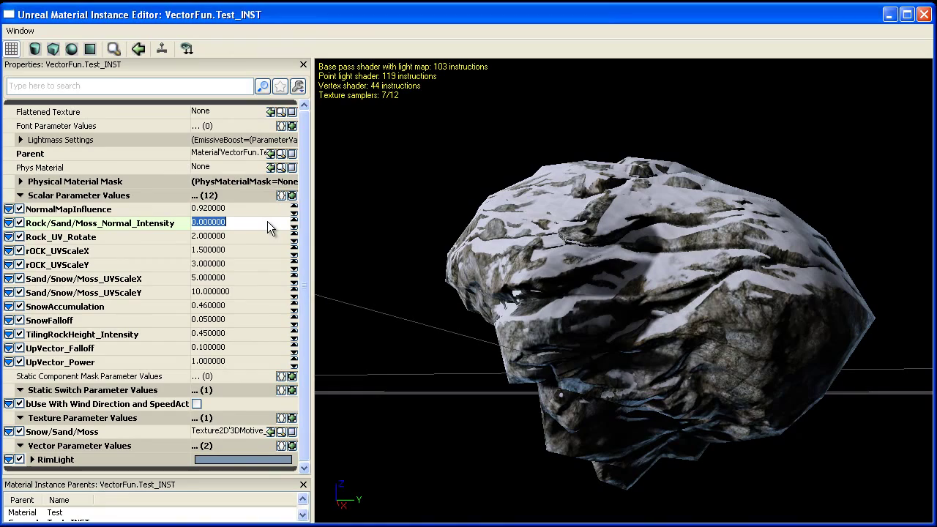
{"action": "type", "text": ".5"}
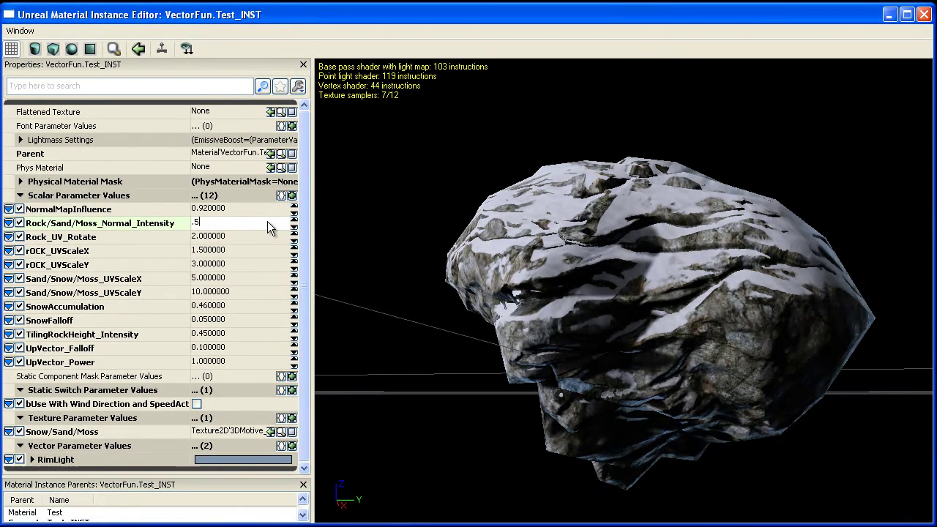
{"action": "key", "text": "Return"}
{"action": "type", "text": "1"}
{"action": "key", "text": "Return"}
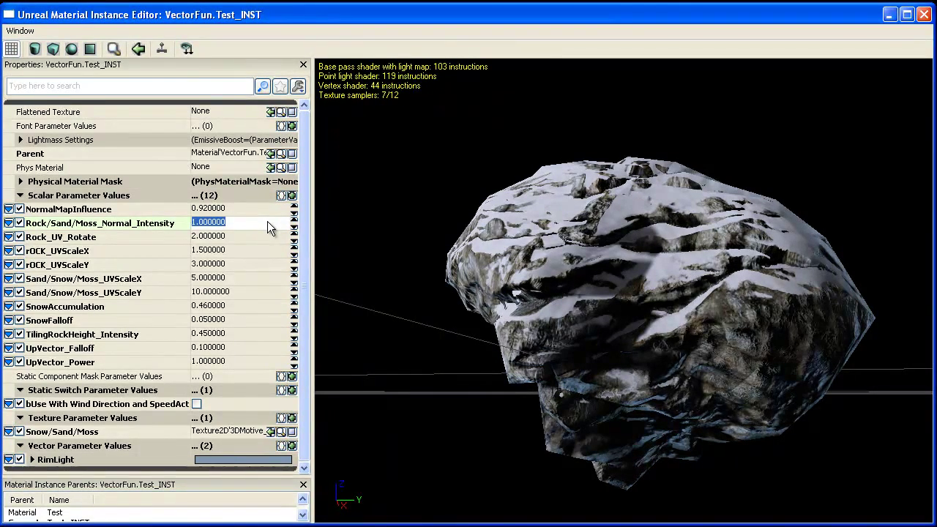
Step: Change the RimLight vector parameter to a greenish grey colour, checking the rim on the preview rock
{"action": "left_click_drag", "start_coordinate": [555, 308], "coordinate": [605, 347]}
{"action": "left_click_drag", "start_coordinate": [579, 386], "coordinate": [560, 392]}
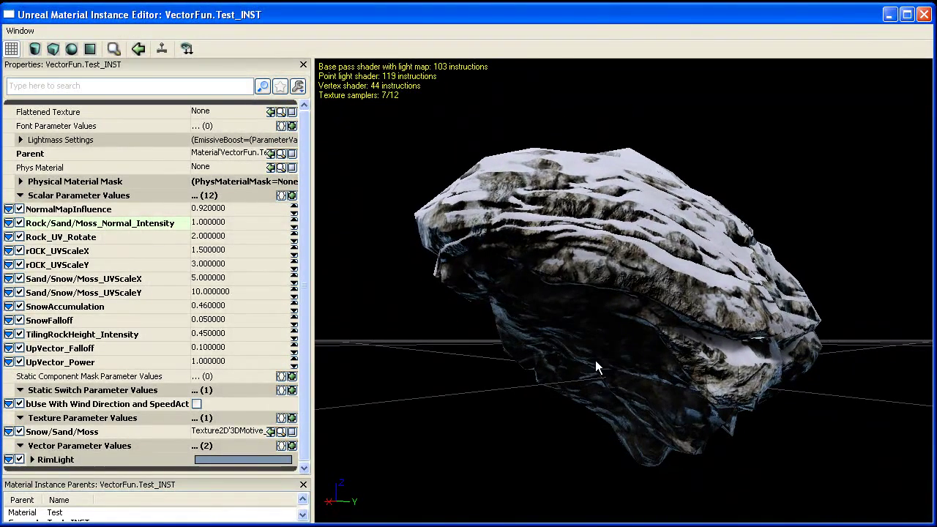
{"action": "left_click", "coordinate": [281, 461]}
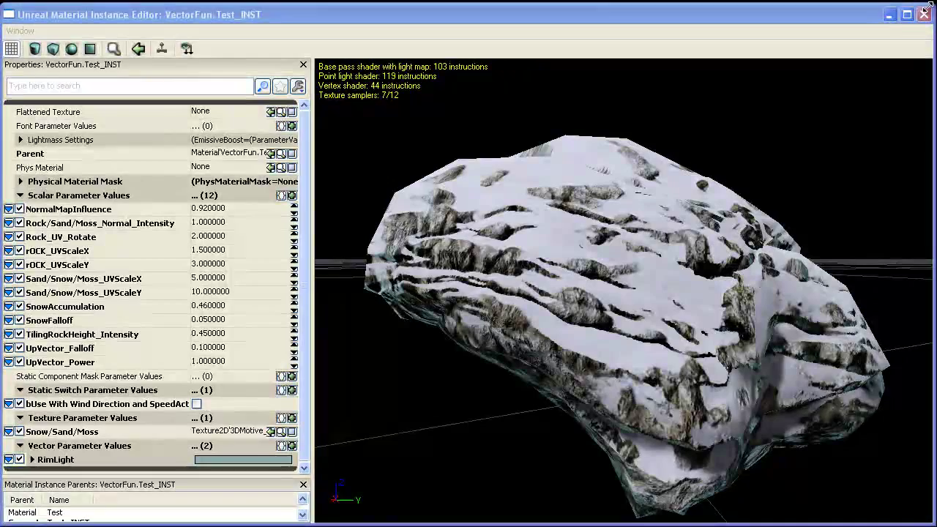
{"action": "left_click", "coordinate": [909, 16]}
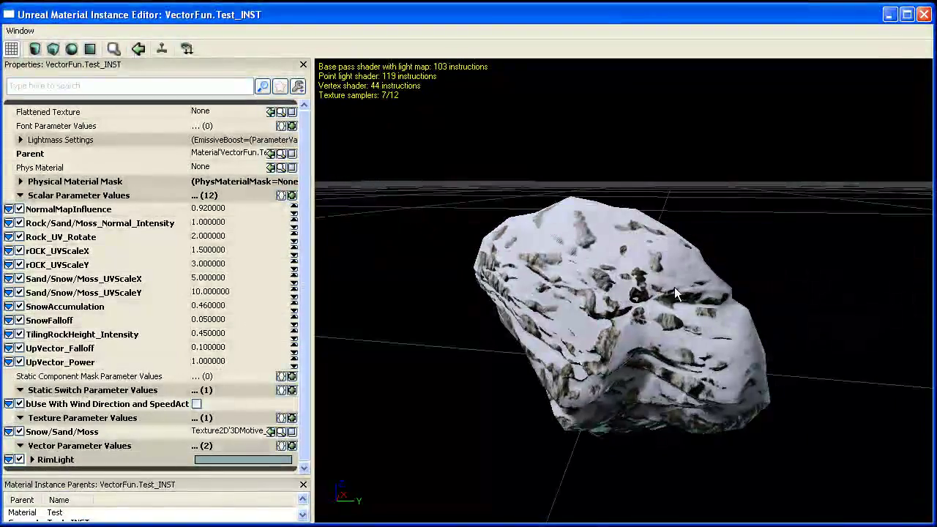
Step: Minimize the material instance editor and examine the MountainScene level in wireframe and lit view modes
{"action": "left_click_drag", "start_coordinate": [674, 287], "coordinate": [618, 247]}
{"action": "left_click", "coordinate": [886, 18]}
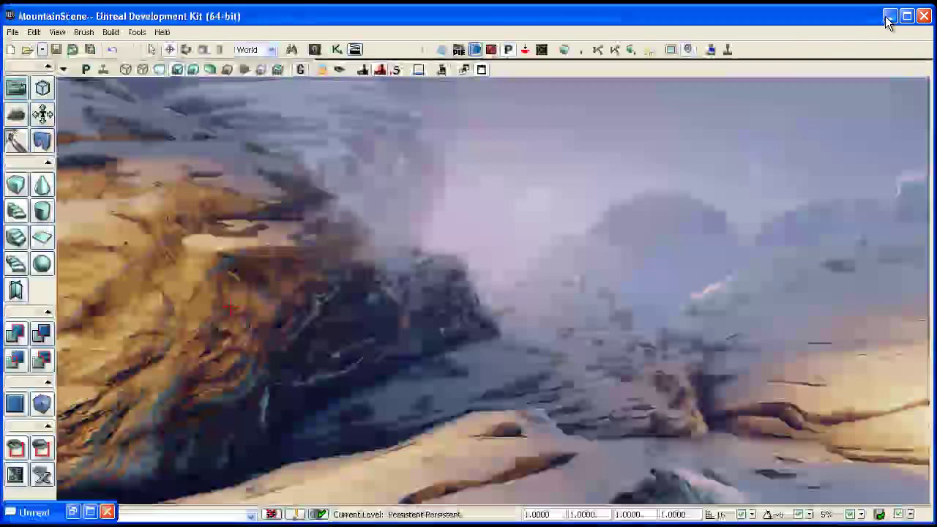
{"action": "right_click_drag", "start_coordinate": [561, 228], "coordinate": [592, 248]}
{"action": "left_click_drag", "start_coordinate": [591, 249], "coordinate": [584, 294]}
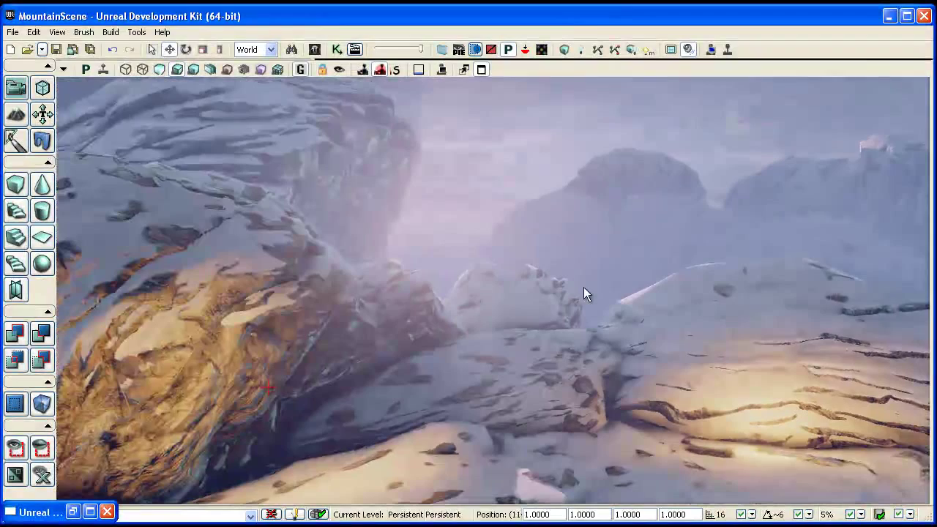
{"action": "left_click", "coordinate": [130, 72]}
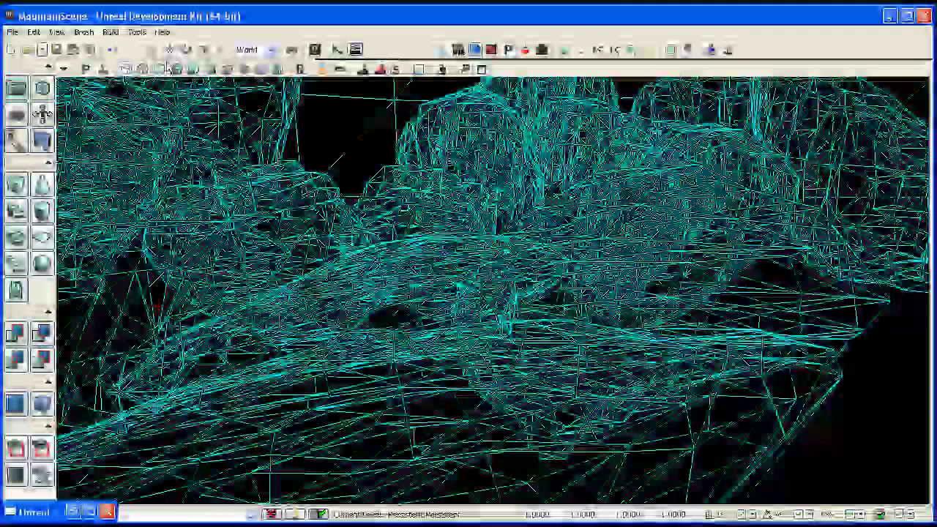
{"action": "left_click", "coordinate": [178, 72]}
{"action": "right_click_drag", "start_coordinate": [366, 294], "coordinate": [345, 319]}
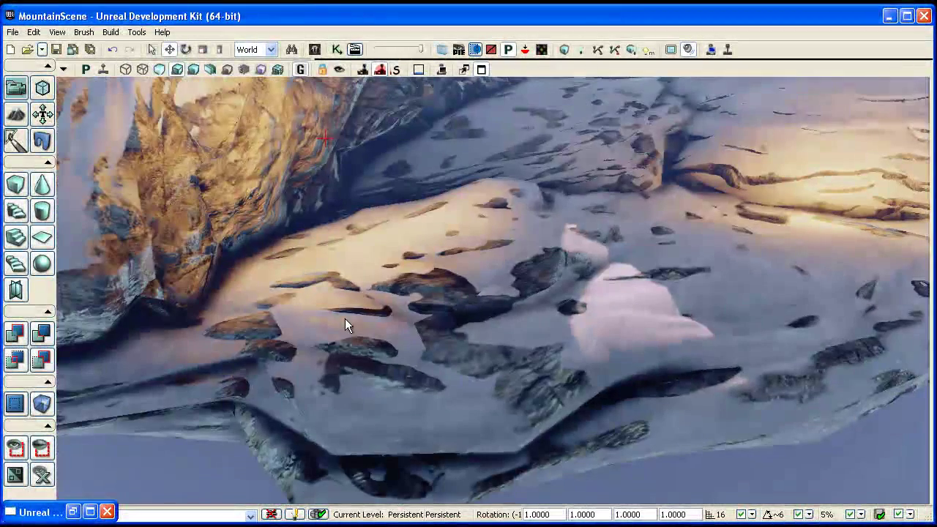
Step: Examine the snow coverage on the level's rocks and distant mountains, and select the large orange-lit rock
{"action": "middle_click_drag", "start_coordinate": [344, 317], "coordinate": [499, 73]}
{"action": "right_click_drag", "start_coordinate": [499, 73], "coordinate": [389, 246]}
{"action": "left_click_drag", "start_coordinate": [389, 246], "coordinate": [433, 208]}
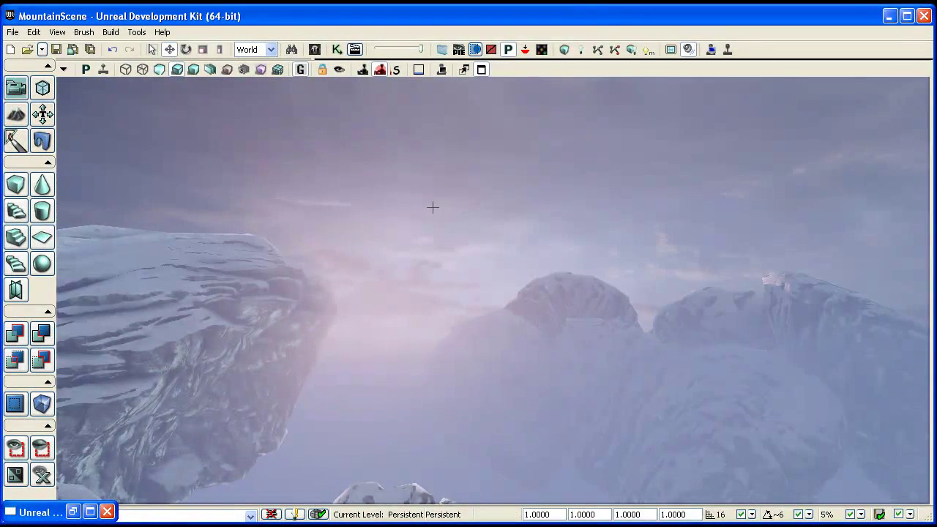
{"action": "left_click_drag", "start_coordinate": [504, 246], "coordinate": [446, 446]}
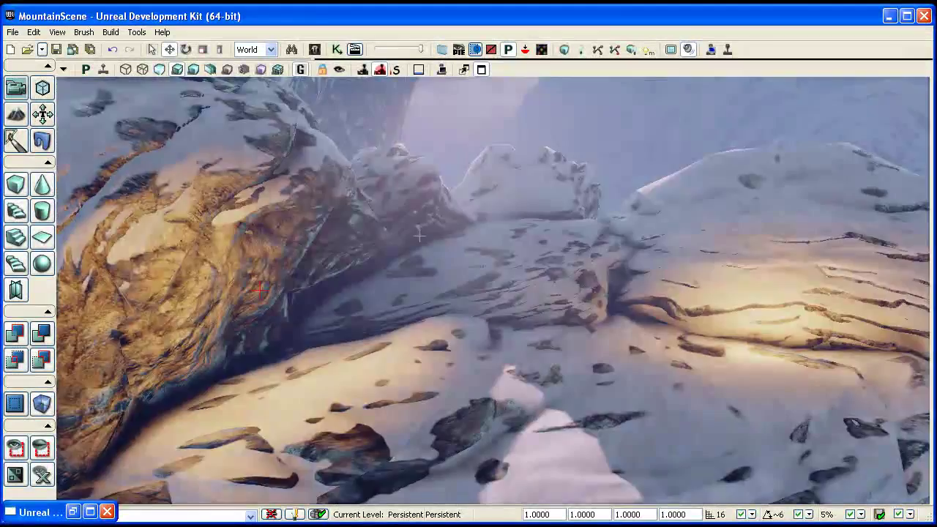
{"action": "left_click_drag", "start_coordinate": [420, 234], "coordinate": [451, 225]}
{"action": "left_click", "coordinate": [432, 311]}
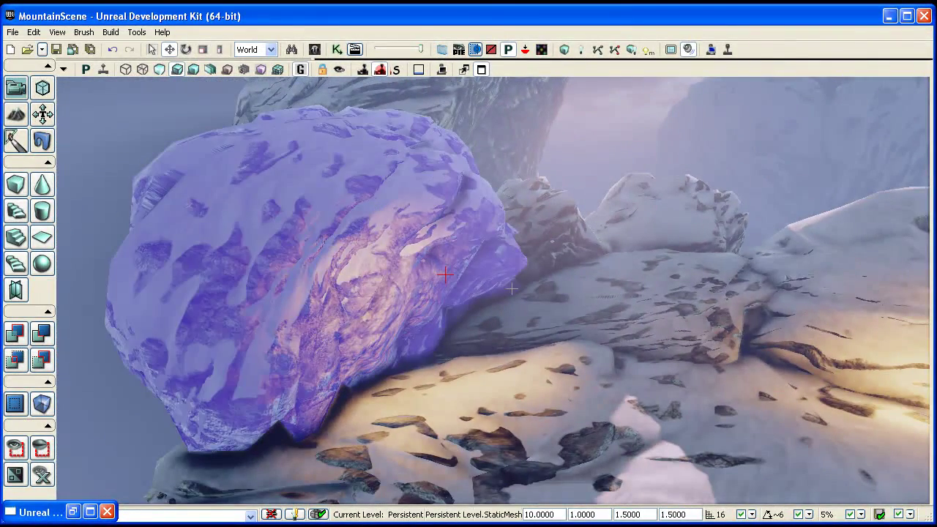
{"action": "left_click_drag", "start_coordinate": [432, 311], "coordinate": [265, 300]}
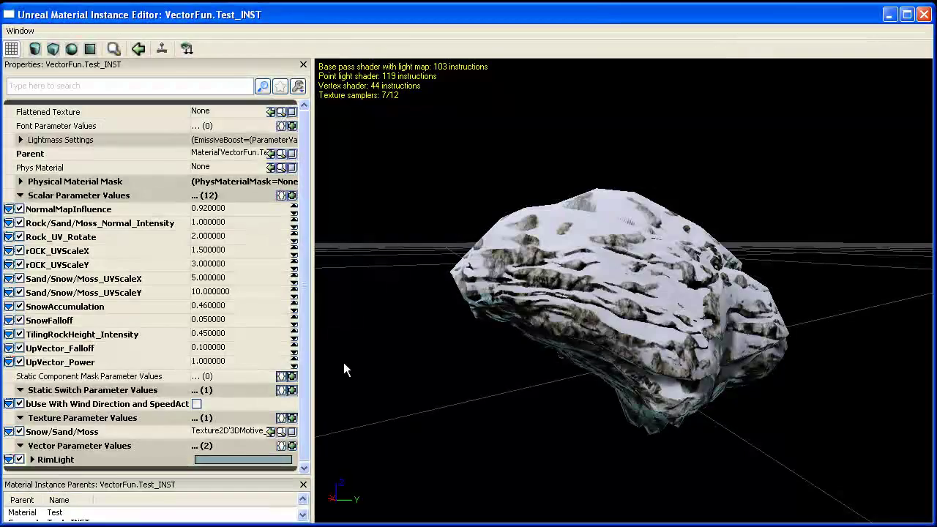
Step: Return to the Test_INST material instance, widen its parameter name column and enable bUse With Wind Direction and SpeedActor
{"action": "left_click_drag", "start_coordinate": [343, 363], "coordinate": [806, 293]}
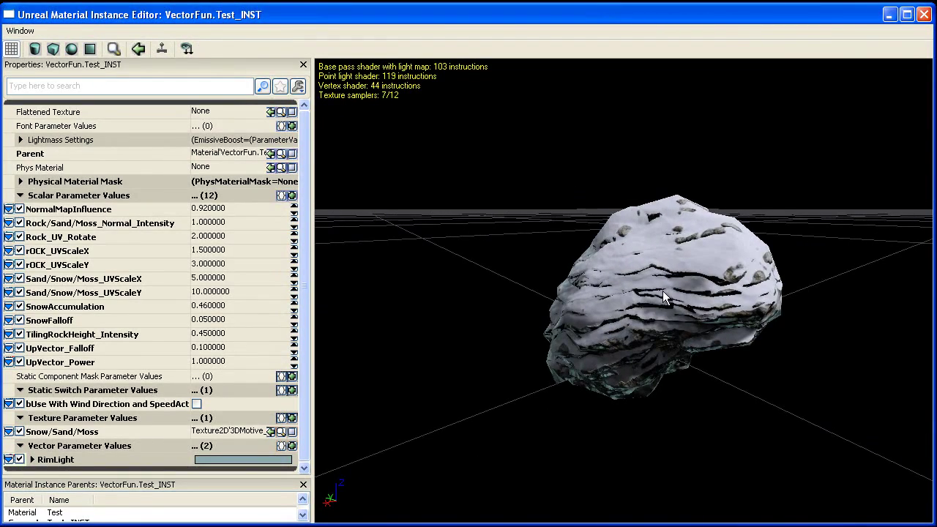
{"action": "left_click_drag", "start_coordinate": [663, 296], "coordinate": [709, 256]}
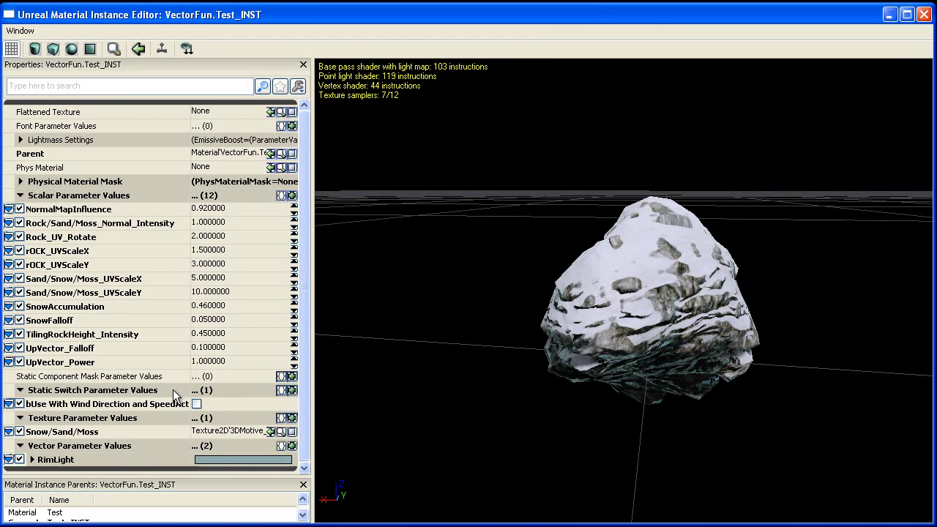
{"action": "left_click_drag", "start_coordinate": [192, 391], "coordinate": [234, 383]}
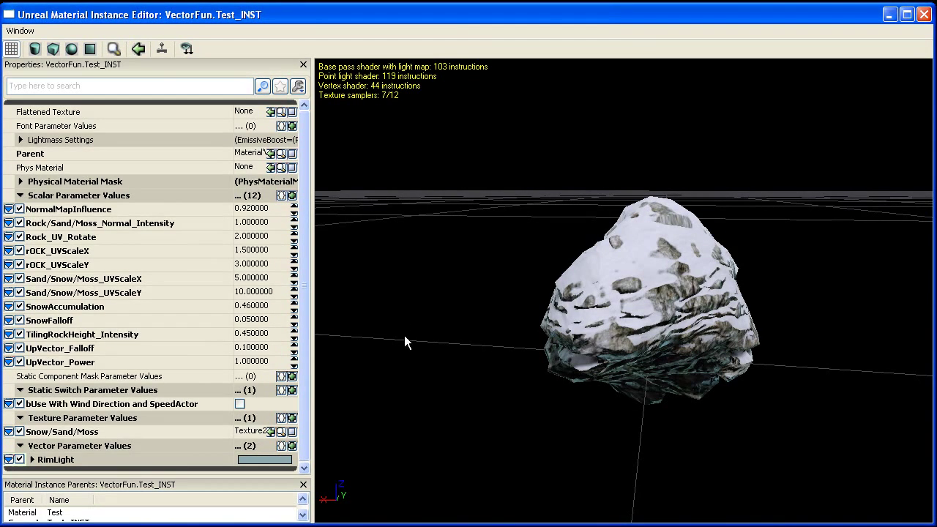
{"action": "left_click", "coordinate": [238, 405]}
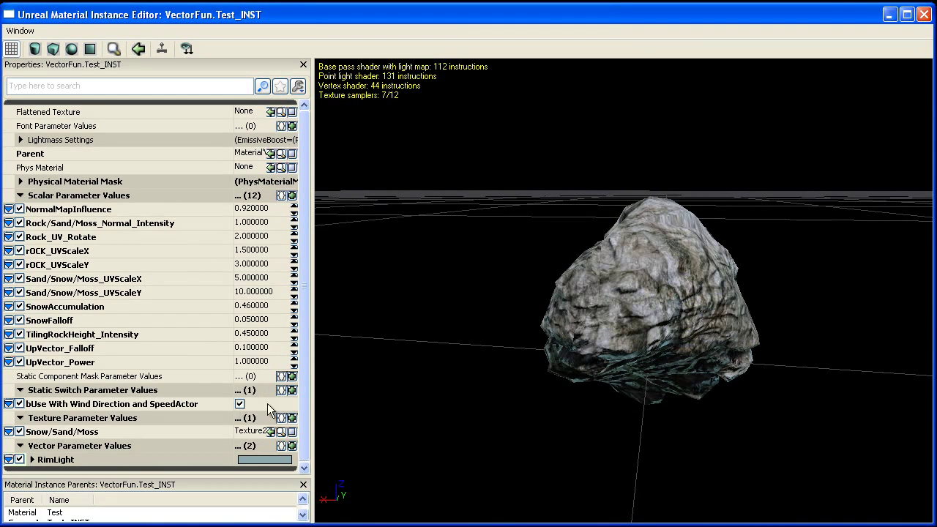
Step: Inspect the preview rock from several sides and close the material instance editor
{"action": "left_click_drag", "start_coordinate": [736, 346], "coordinate": [544, 297]}
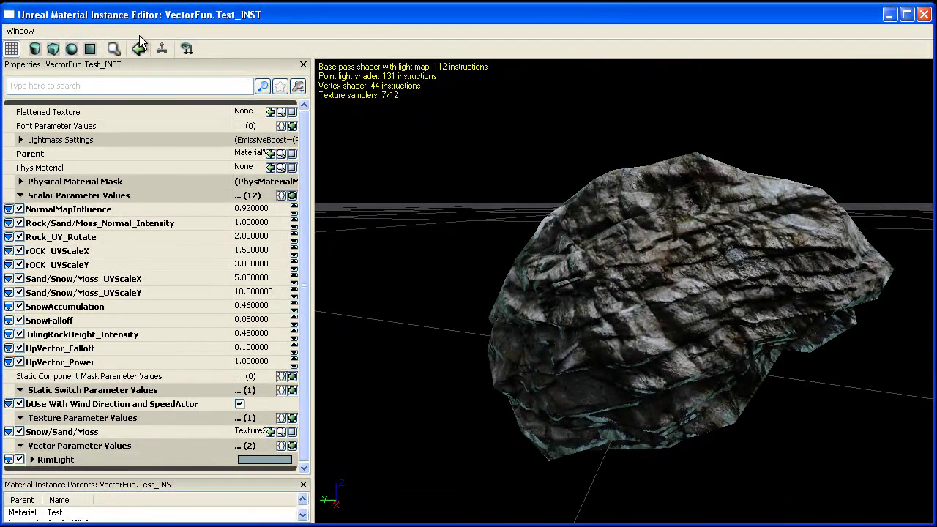
{"action": "mouse_move", "coordinate": [656, 184]}
{"action": "left_mouse_down"}
{"action": "mouse_move", "coordinate": [715, 191]}
{"action": "mouse_move", "coordinate": [664, 197]}
{"action": "left_mouse_up"}
{"action": "right_click_drag", "start_coordinate": [663, 198], "coordinate": [663, 209]}
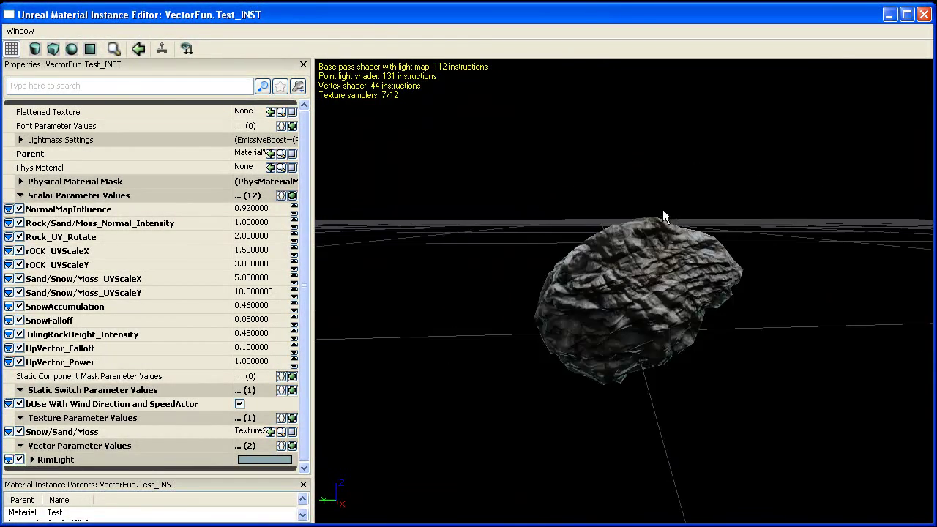
{"action": "left_click_drag", "start_coordinate": [663, 210], "coordinate": [658, 198]}
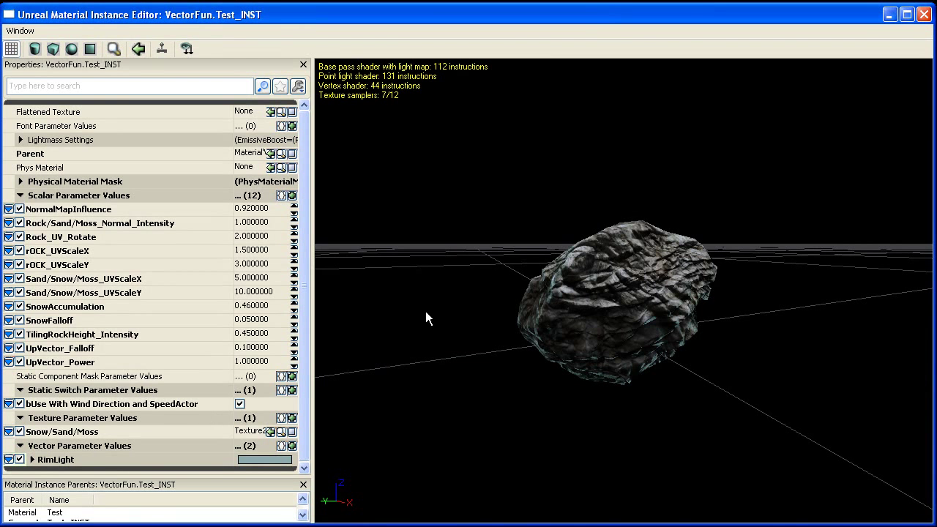
{"action": "left_click_drag", "start_coordinate": [543, 262], "coordinate": [518, 269]}
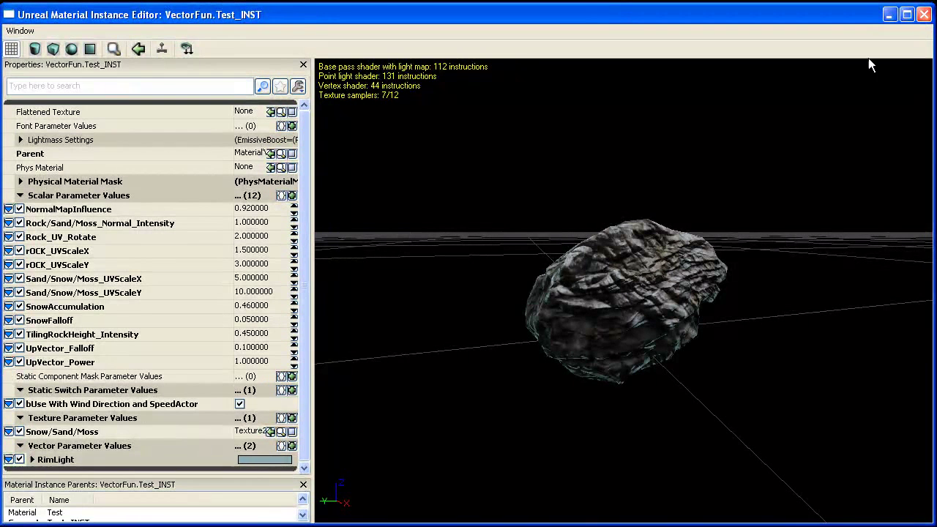
{"action": "left_click", "coordinate": [924, 16]}
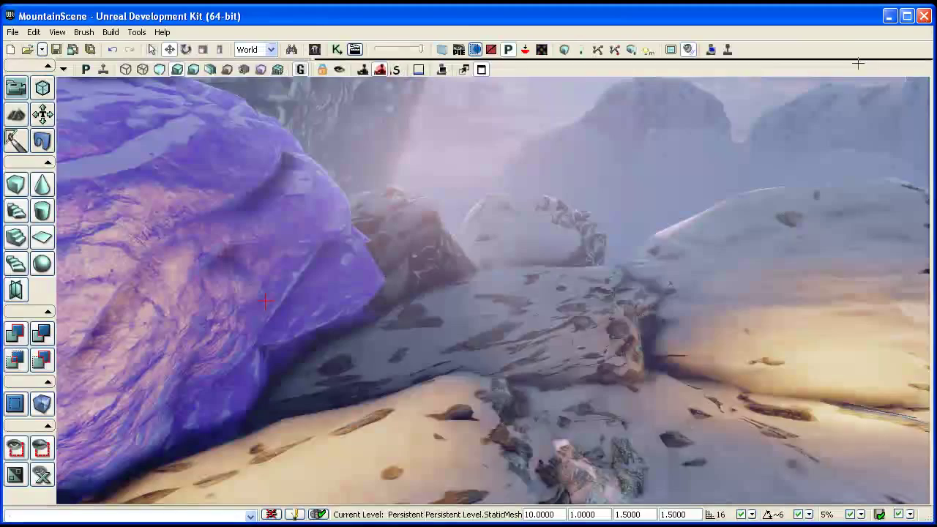
Step: Leave game view in the level, select the green wind direction actor and rotate it to redirect the snow
{"action": "key", "text": "g"}
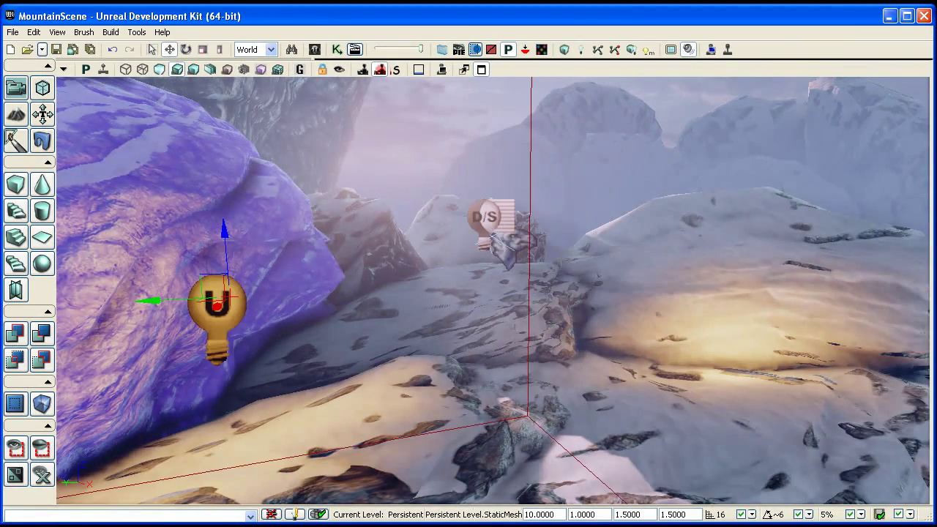
{"action": "left_click", "coordinate": [515, 244]}
{"action": "right_click_drag", "start_coordinate": [515, 243], "coordinate": [476, 241]}
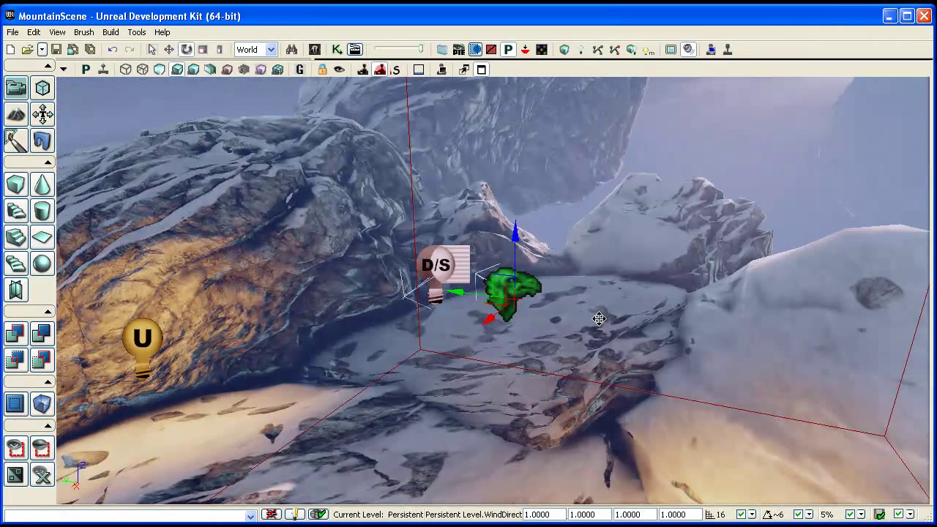
{"action": "key", "text": "space"}
{"action": "left_click_drag", "start_coordinate": [558, 243], "coordinate": [921, 321]}
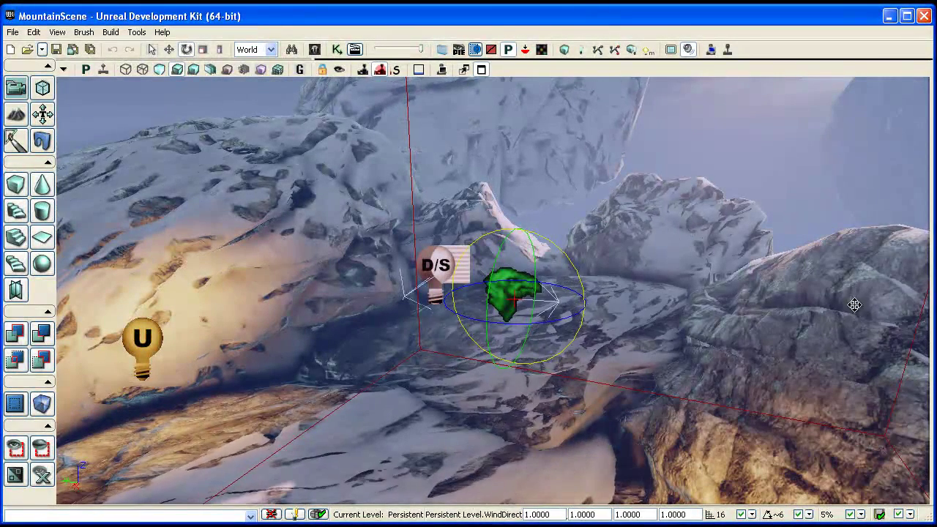
Step: Rotate the wind direction actor about several axes until its arrow points upward, checking the snow on the surrounding rocks
{"action": "right_click_drag", "start_coordinate": [578, 240], "coordinate": [476, 296]}
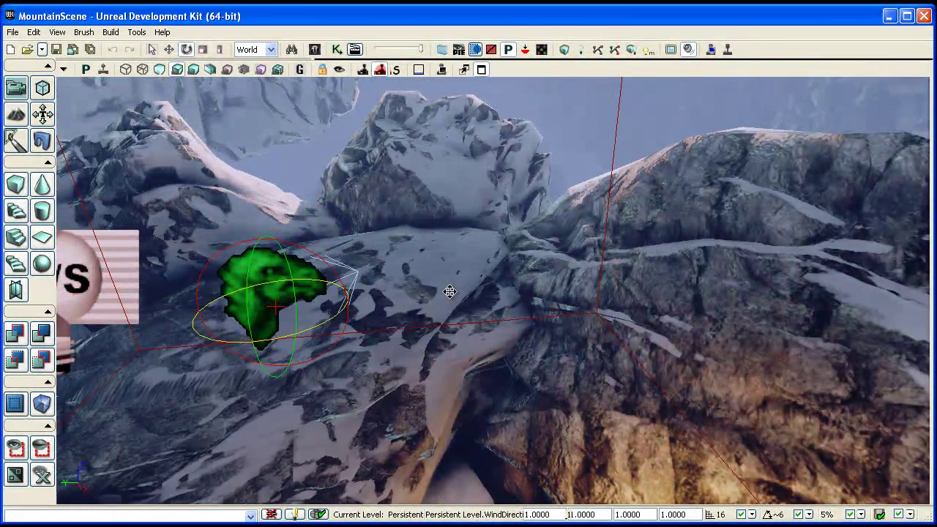
{"action": "left_click_drag", "start_coordinate": [374, 318], "coordinate": [374, 318]}
{"action": "left_click_drag", "start_coordinate": [579, 302], "coordinate": [579, 301]}
{"action": "left_click_drag", "start_coordinate": [560, 373], "coordinate": [560, 373]}
{"action": "left_click_drag", "start_coordinate": [444, 291], "coordinate": [527, 297]}
{"action": "left_click_drag", "start_coordinate": [589, 298], "coordinate": [589, 298]}
{"action": "right_click_drag", "start_coordinate": [649, 355], "coordinate": [649, 355]}
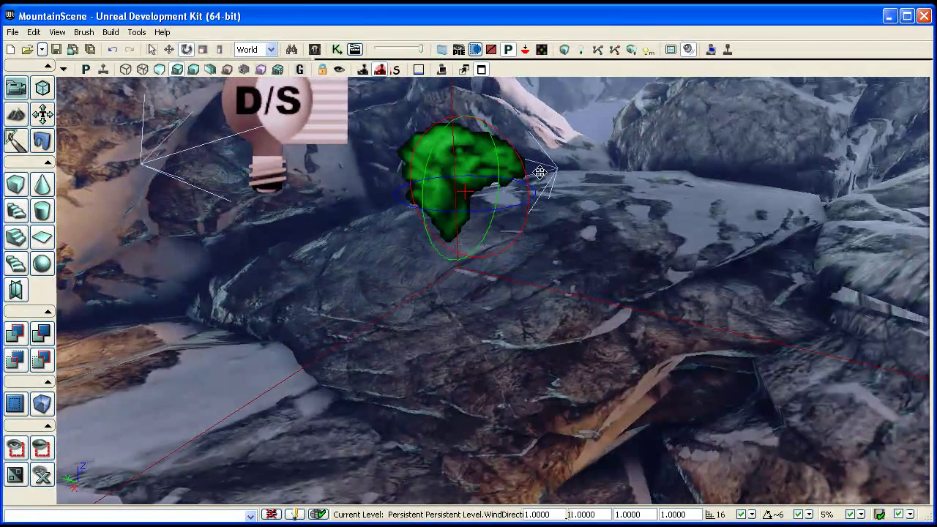
{"action": "left_click_drag", "start_coordinate": [525, 165], "coordinate": [636, 322]}
{"action": "right_click_drag", "start_coordinate": [647, 335], "coordinate": [647, 335]}
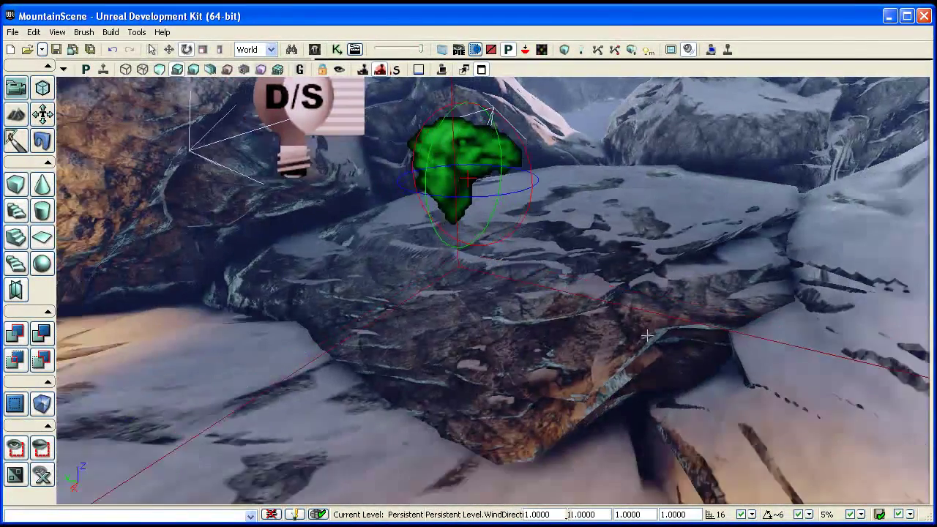
{"action": "left_click_drag", "start_coordinate": [647, 336], "coordinate": [647, 336]}
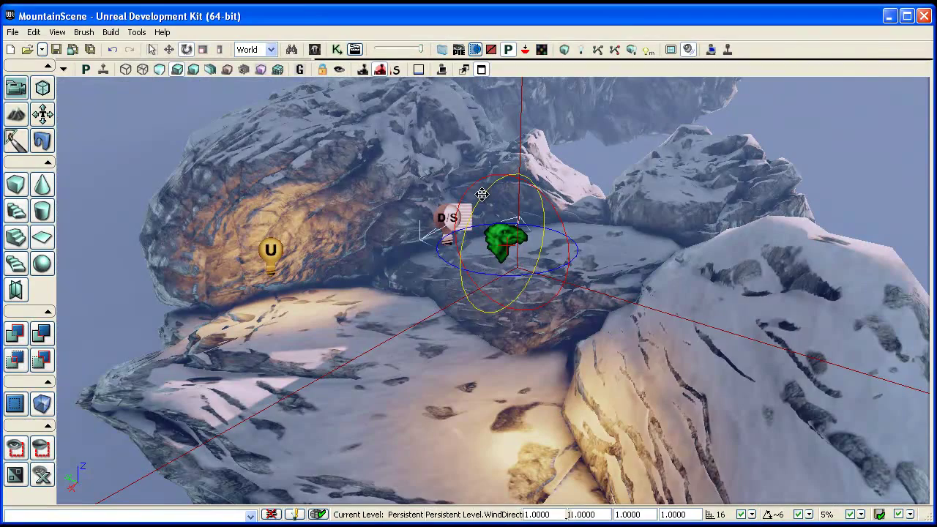
Step: Rotate the wind direction actor through further orientations, checking the rocks from closer up, until snow again settles on their upper surfaces
{"action": "left_click_drag", "start_coordinate": [382, 321], "coordinate": [382, 321]}
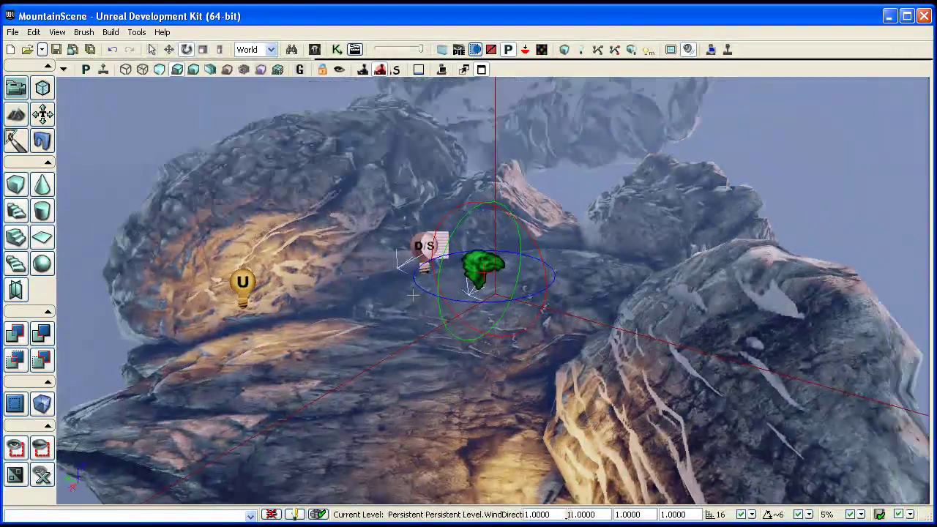
{"action": "right_click_drag", "start_coordinate": [412, 295], "coordinate": [463, 284]}
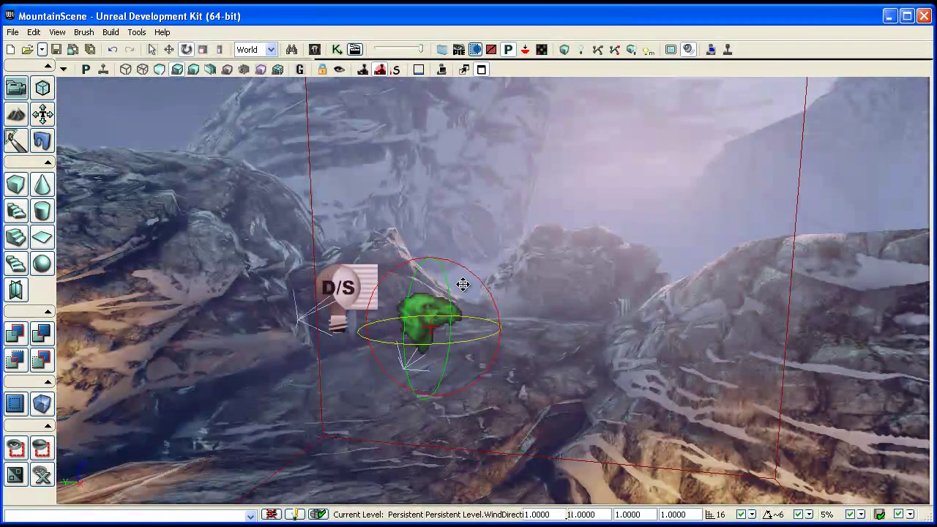
{"action": "left_click_drag", "start_coordinate": [671, 458], "coordinate": [855, 430]}
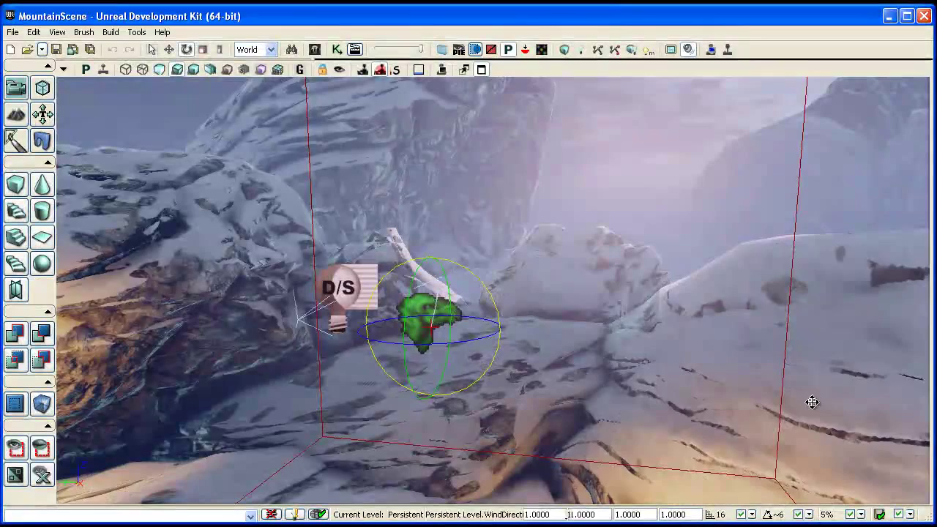
{"action": "right_click_drag", "start_coordinate": [550, 253], "coordinate": [604, 231]}
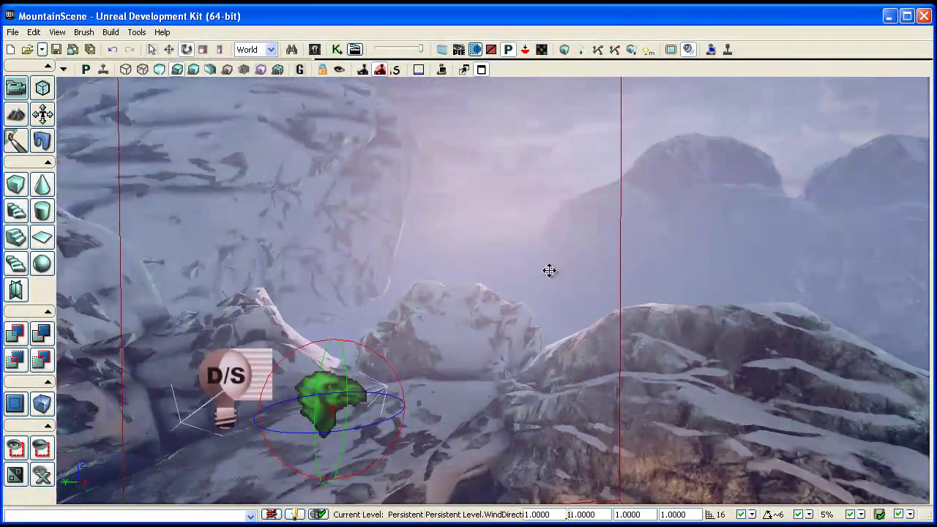
{"action": "right_click_drag", "start_coordinate": [549, 271], "coordinate": [504, 262]}
{"action": "left_click_drag", "start_coordinate": [430, 346], "coordinate": [403, 353]}
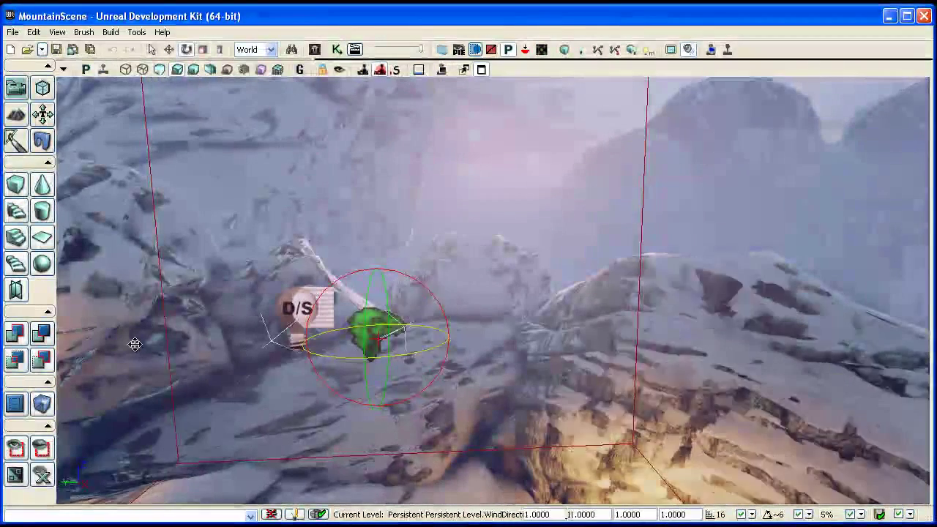
{"action": "left_click_drag", "start_coordinate": [437, 311], "coordinate": [97, 297]}
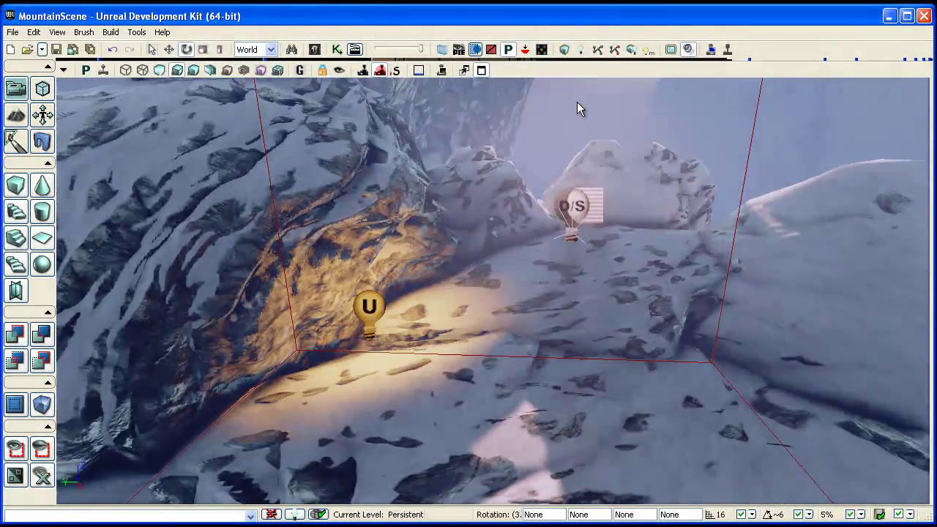
Step: Select the material instance actor above the rocks and look over the snow-covered scene
{"action": "left_click_drag", "start_coordinate": [577, 109], "coordinate": [440, 222]}
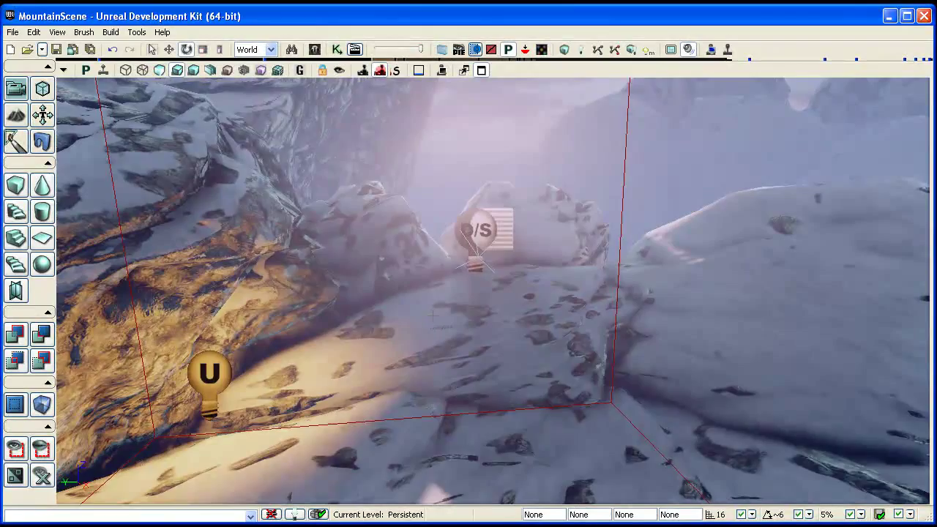
{"action": "right_click_drag", "start_coordinate": [434, 316], "coordinate": [424, 272]}
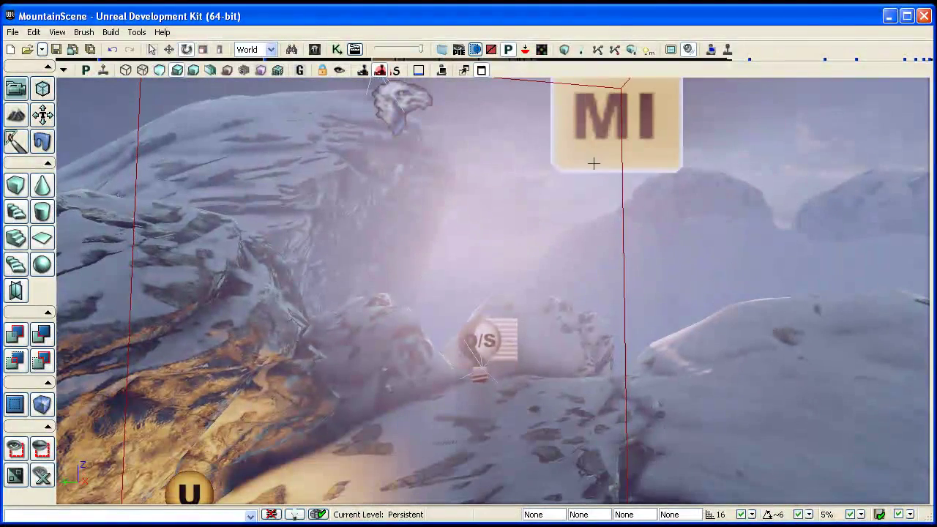
{"action": "left_click", "coordinate": [593, 163]}
{"action": "left_click_drag", "start_coordinate": [506, 213], "coordinate": [394, 140]}
{"action": "right_click_drag", "start_coordinate": [426, 286], "coordinate": [440, 245]}
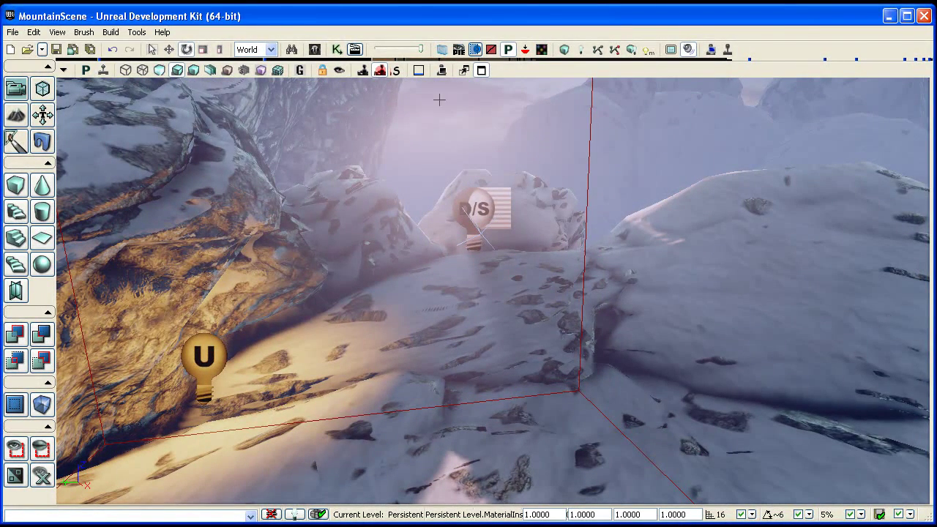
Step: Open the level's Kismet sequence, open its Matinee with the Snow_Accumulation group and bring the Matinee window into view
{"action": "left_click", "coordinate": [336, 52]}
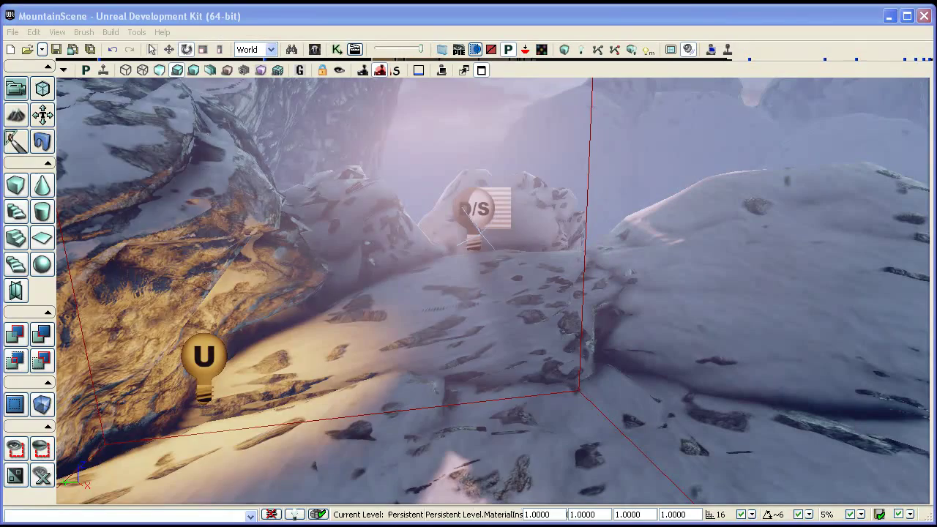
{"action": "left_click_drag", "start_coordinate": [0, 111], "coordinate": [406, 107]}
{"action": "left_click", "coordinate": [179, 244]}
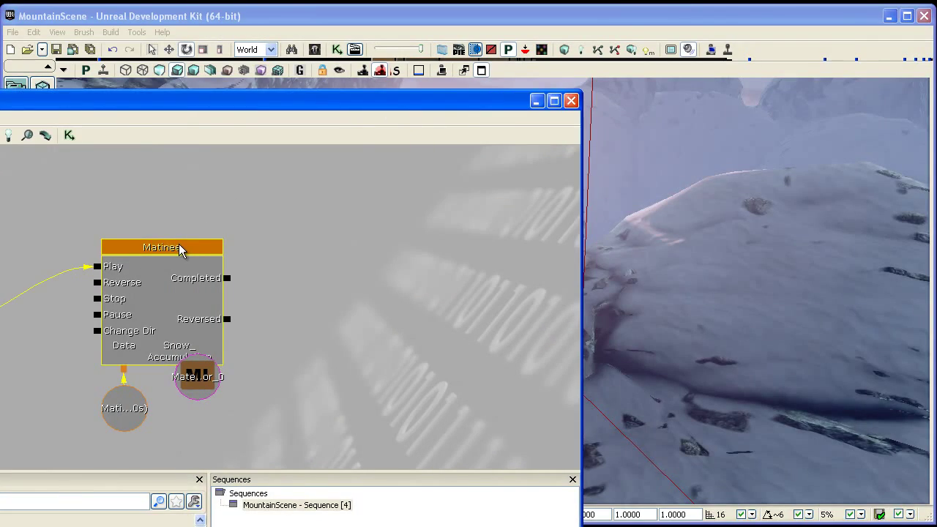
{"action": "double_click", "coordinate": [179, 248]}
{"action": "left_click", "coordinate": [536, 101]}
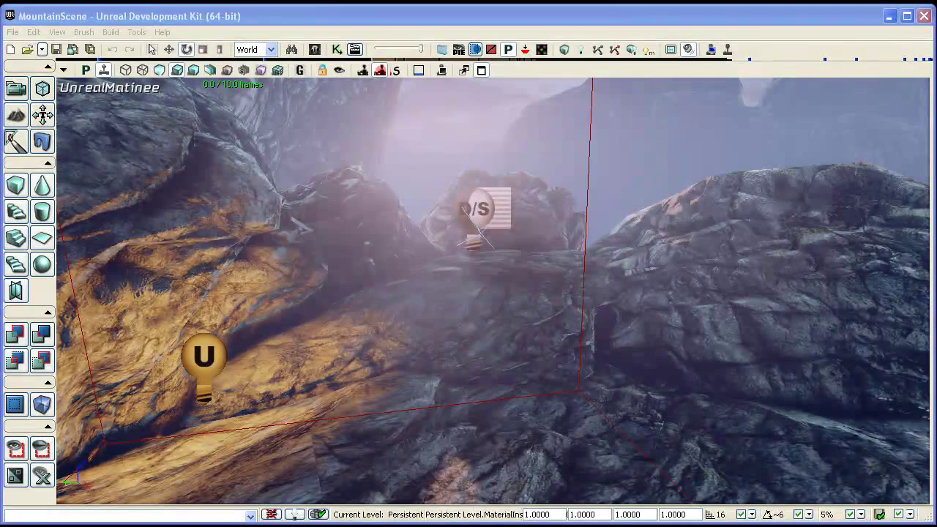
{"action": "left_click_drag", "start_coordinate": [0, 66], "coordinate": [610, 75]}
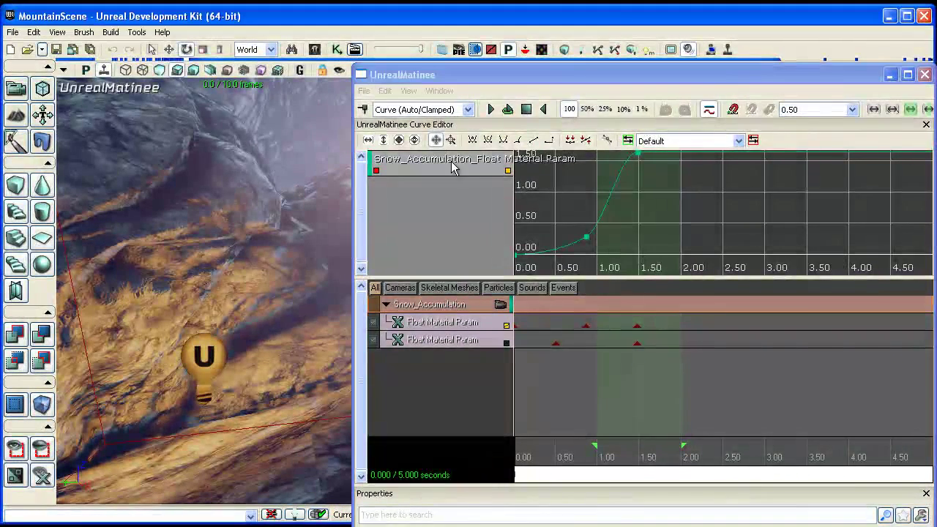
Step: Select the SnowAccumulation parameter track, turn on game view in the level and scrub the Matinee to about 1 second to preview the snow
{"action": "left_click_drag", "start_coordinate": [553, 76], "coordinate": [605, 0]}
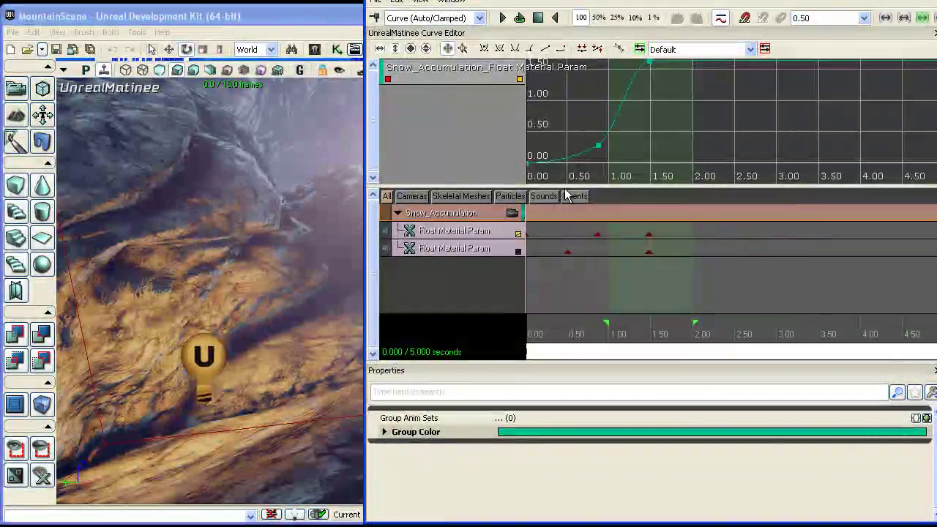
{"action": "left_click", "coordinate": [488, 247]}
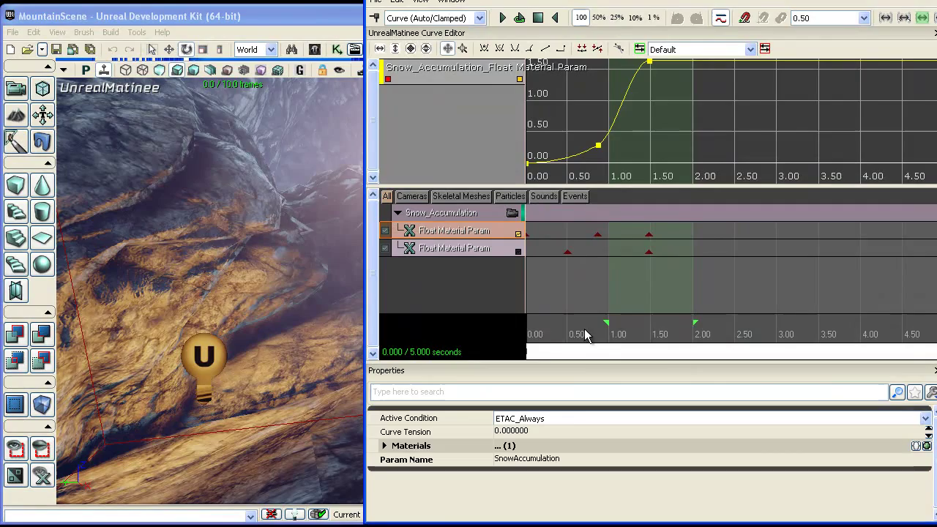
{"action": "left_click_drag", "start_coordinate": [450, 0], "coordinate": [714, 48]}
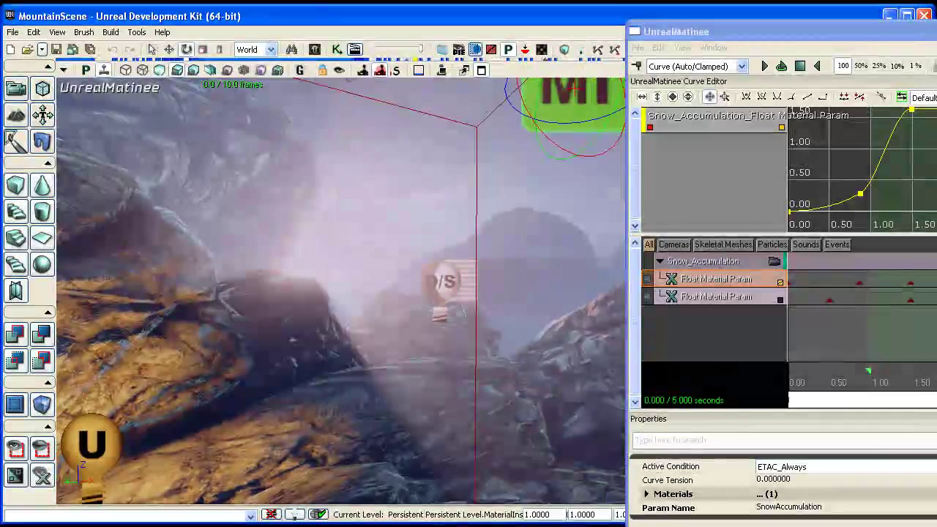
{"action": "key", "text": "g"}
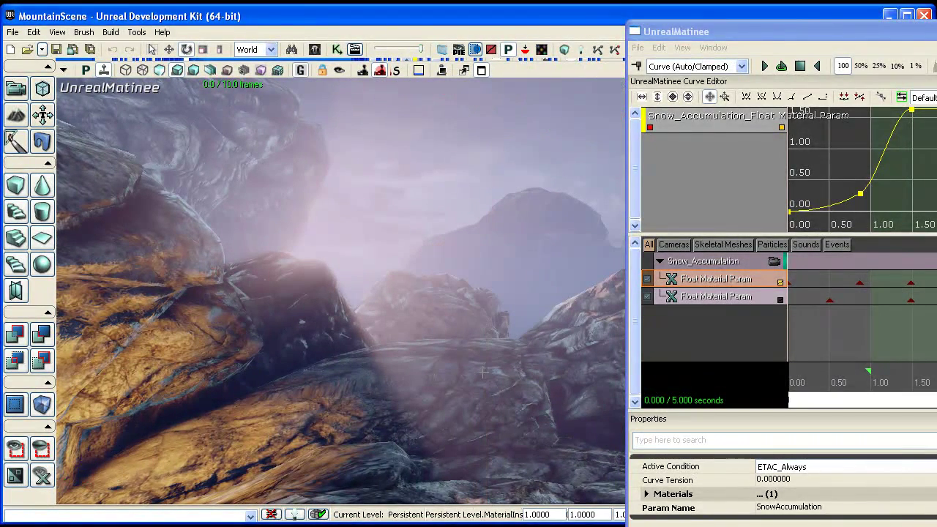
{"action": "left_click_drag", "start_coordinate": [790, 387], "coordinate": [833, 375]}
{"action": "right_click_drag", "start_coordinate": [575, 401], "coordinate": [584, 430]}
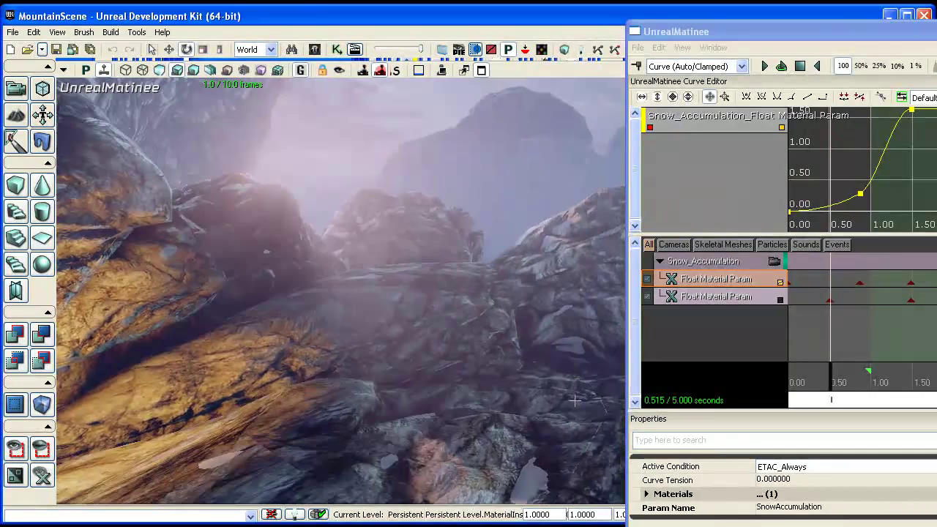
{"action": "left_click_drag", "start_coordinate": [574, 400], "coordinate": [580, 406]}
{"action": "left_click_drag", "start_coordinate": [828, 376], "coordinate": [871, 341]}
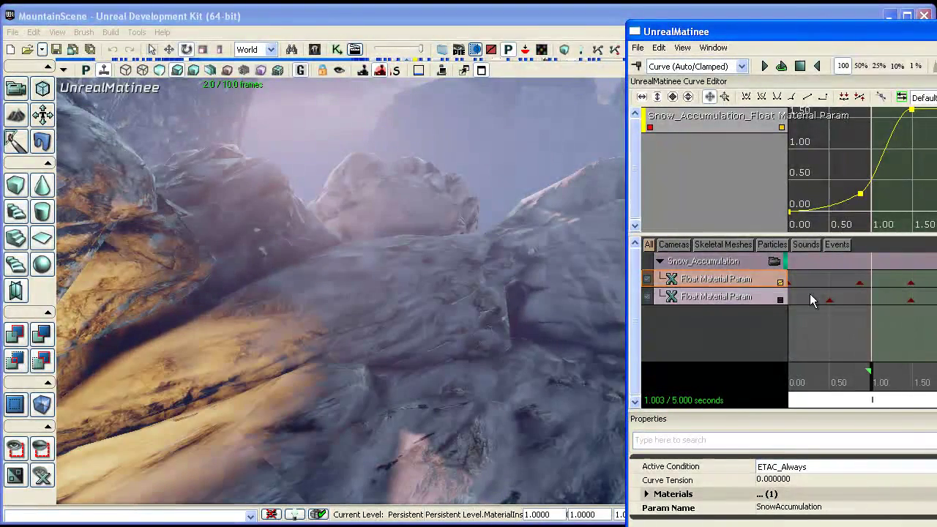
Step: Show the SnowFalloff track's curve, lower its key at 1.47 s to about 0.2 and scrub back to about 0.8 s
{"action": "left_click", "coordinate": [782, 302]}
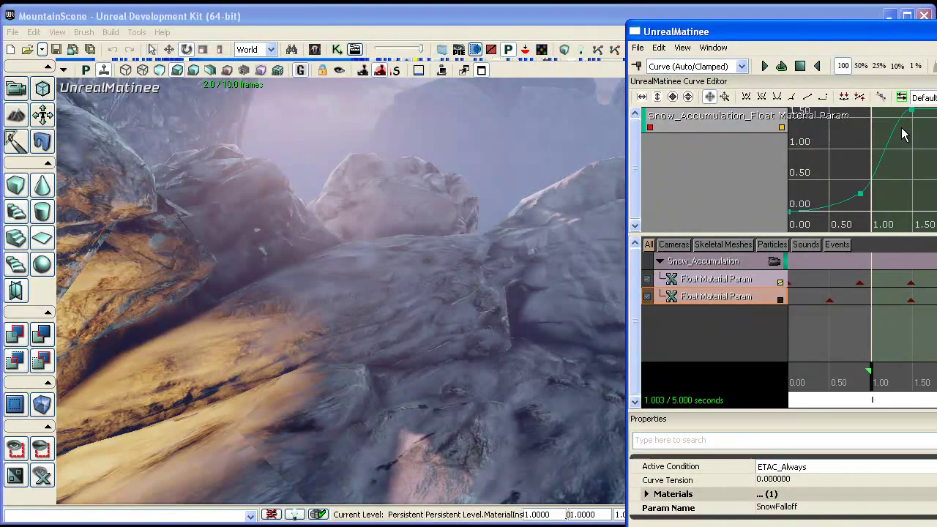
{"action": "left_click", "coordinate": [909, 300]}
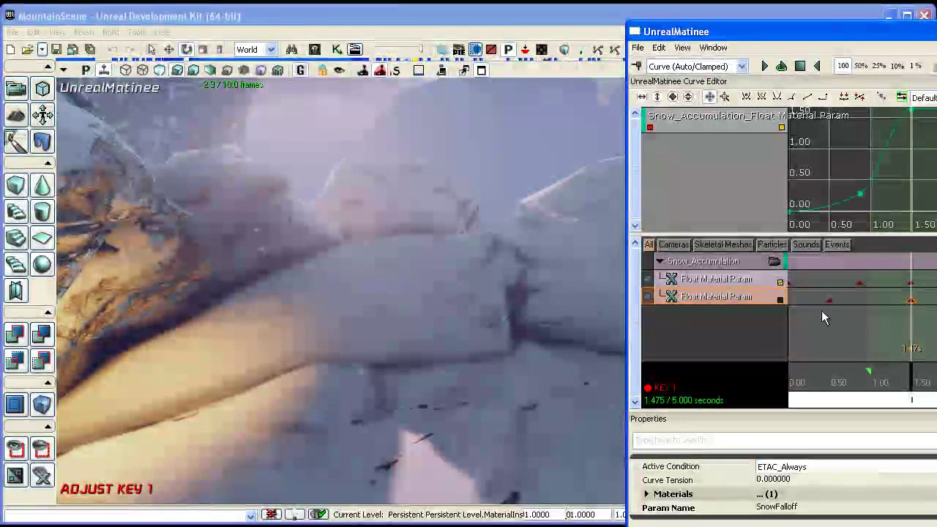
{"action": "left_click", "coordinate": [780, 300]}
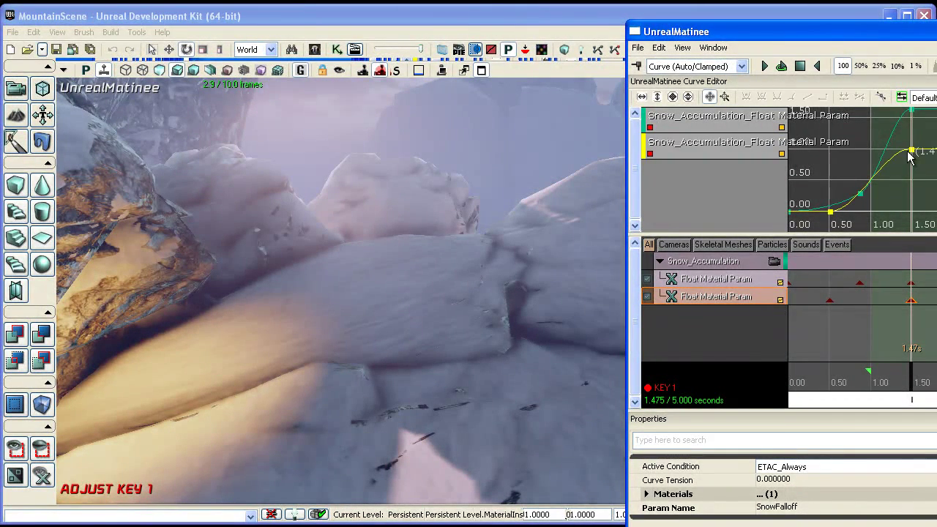
{"action": "left_click_drag", "start_coordinate": [913, 187], "coordinate": [913, 202], "text": "ctrl"}
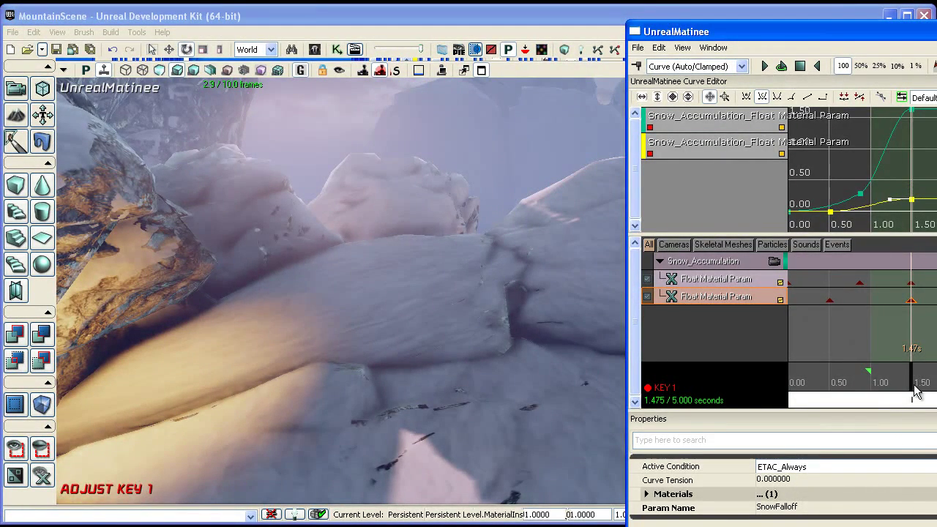
{"action": "left_click_drag", "start_coordinate": [912, 381], "coordinate": [855, 342]}
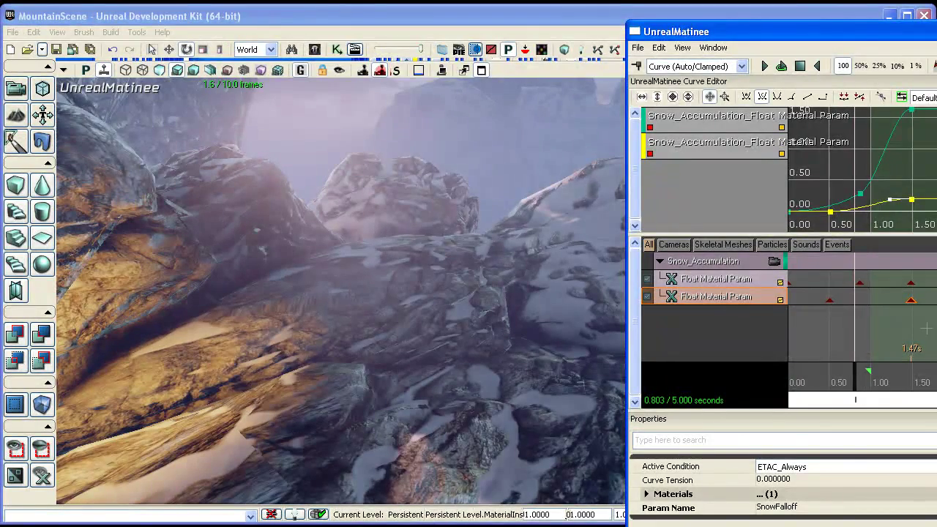
Step: Extend the Matinee sequence to about 28.26 seconds and move the last keys of both parameter tracks close to its end
{"action": "left_click_drag", "start_coordinate": [862, 33], "coordinate": [461, 26]}
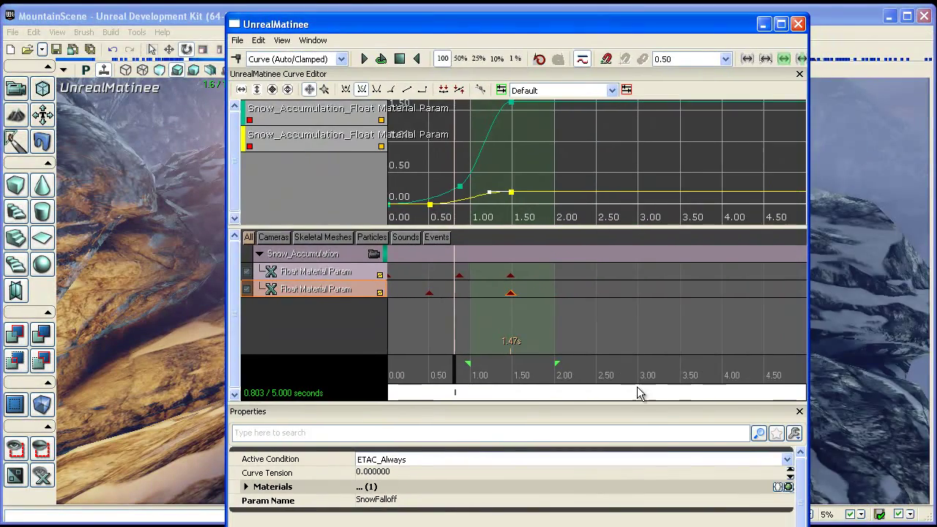
{"action": "left_click", "coordinate": [510, 276], "text": "ctrl"}
{"action": "left_click_drag", "start_coordinate": [510, 292], "coordinate": [774, 293], "text": "ctrl"}
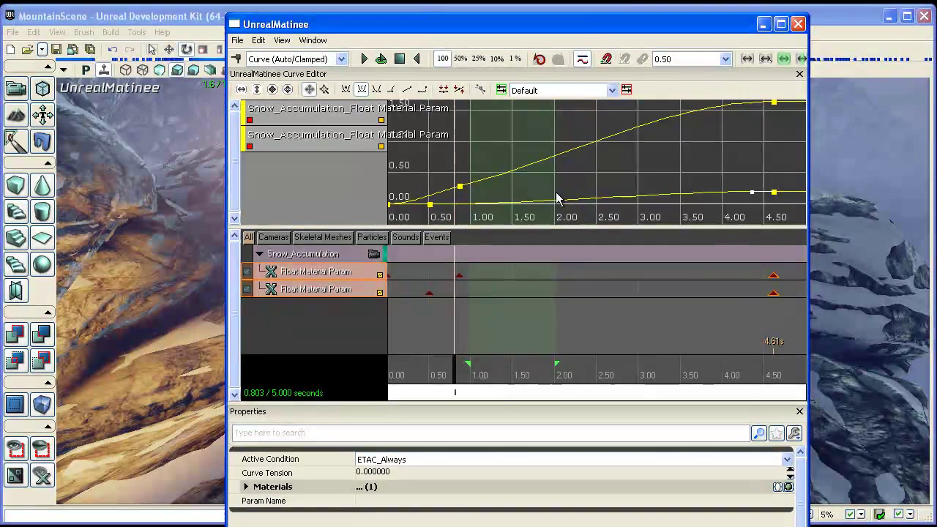
{"action": "scroll", "coordinate": [472, 322], "scroll_direction": "down", "scroll_amount": 10}
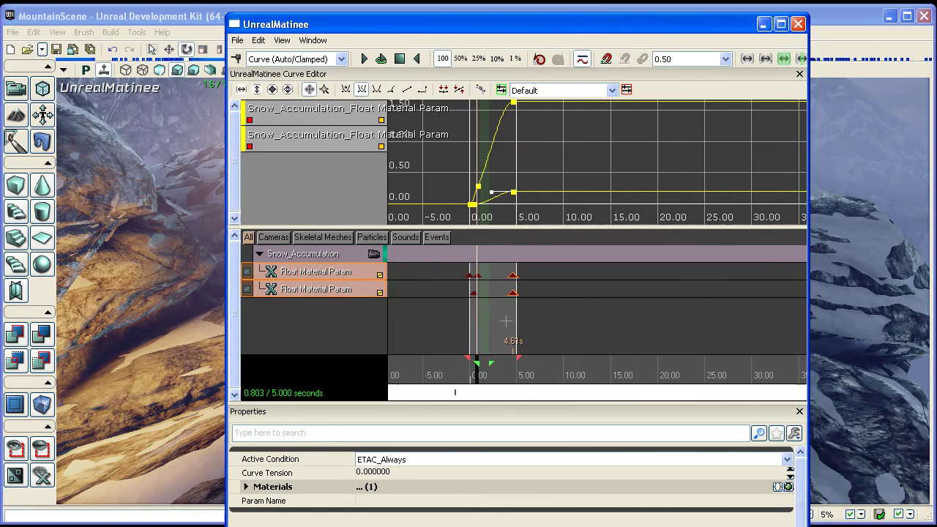
{"action": "mouse_move", "coordinate": [524, 358]}
{"action": "left_mouse_down"}
{"action": "mouse_move", "coordinate": [754, 352]}
{"action": "mouse_move", "coordinate": [737, 356]}
{"action": "left_mouse_up"}
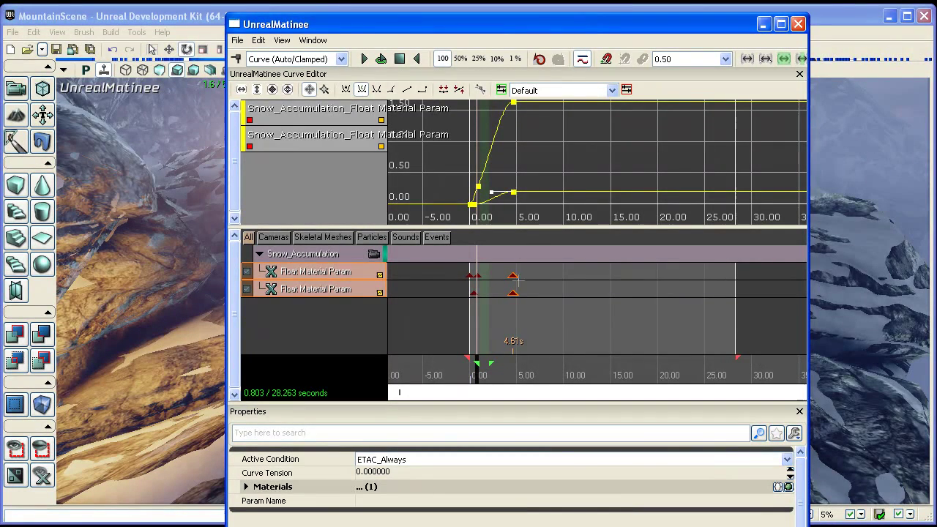
{"action": "left_click_drag", "start_coordinate": [515, 276], "coordinate": [729, 276], "text": "ctrl"}
{"action": "left_click_drag", "start_coordinate": [578, 16], "coordinate": [846, 37]}
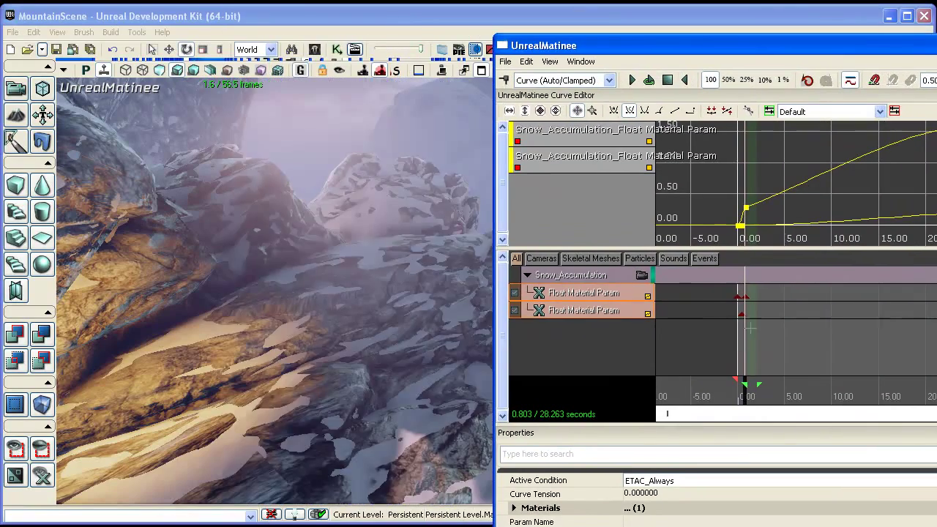
Step: Move the middle key of the SnowAccumulation track to about 14.88 s
{"action": "left_click_drag", "start_coordinate": [750, 395], "coordinate": [734, 399]}
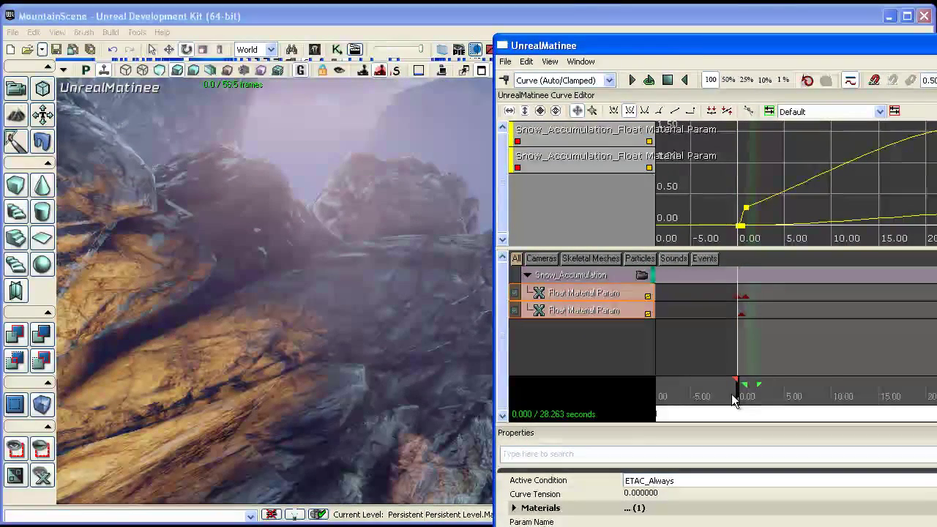
{"action": "left_click", "coordinate": [746, 309]}
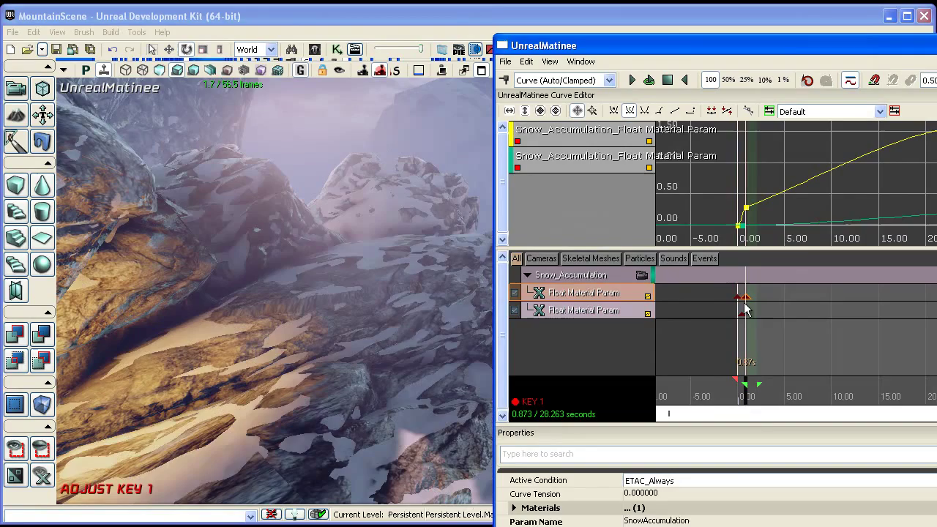
{"action": "left_click", "coordinate": [742, 314]}
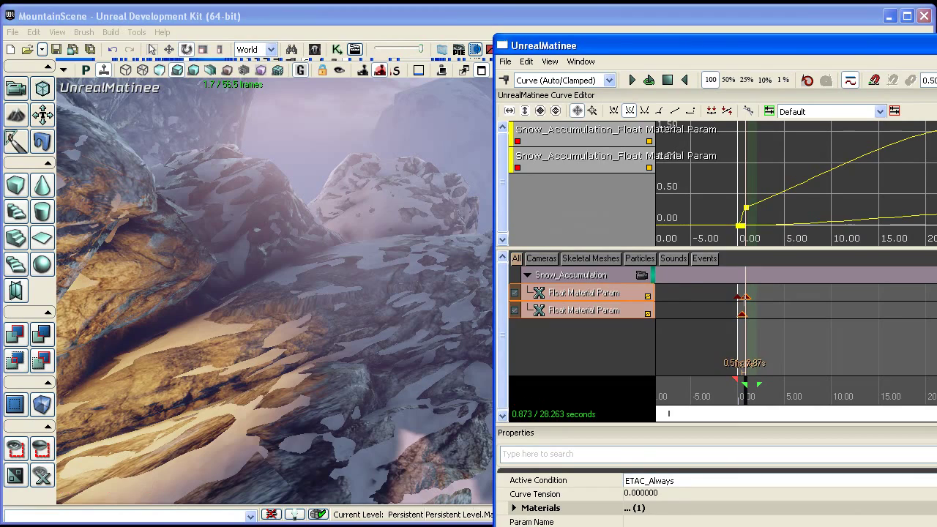
{"action": "left_click_drag", "start_coordinate": [744, 297], "coordinate": [878, 297], "text": "ctrl"}
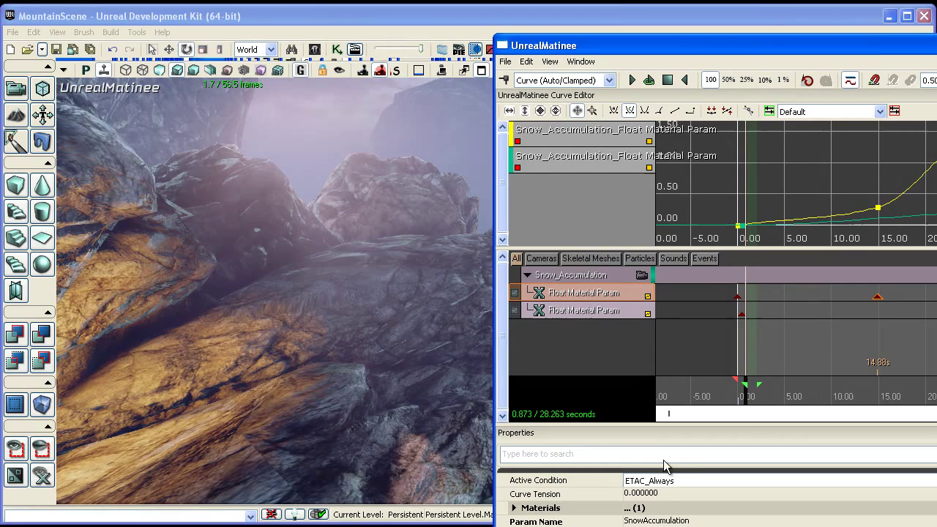
Step: Play the Matinee while viewing the rocks in the level, then stop playback and reset it to the start
{"action": "left_click", "coordinate": [637, 80]}
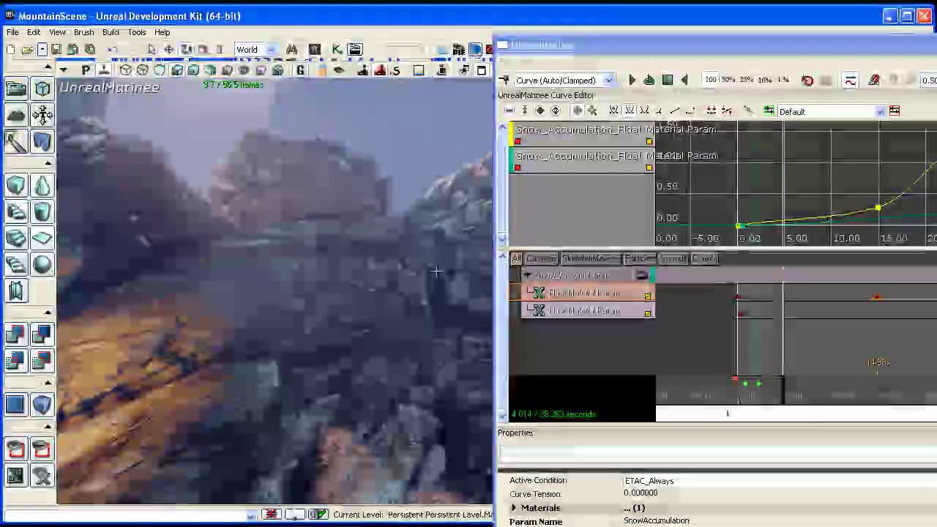
{"action": "left_click", "coordinate": [435, 271]}
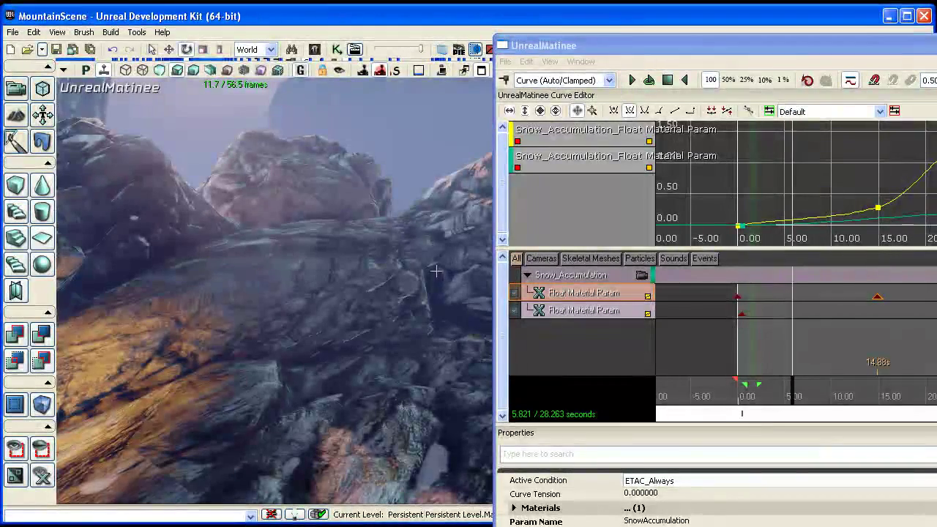
{"action": "right_click_drag", "start_coordinate": [436, 272], "coordinate": [437, 254]}
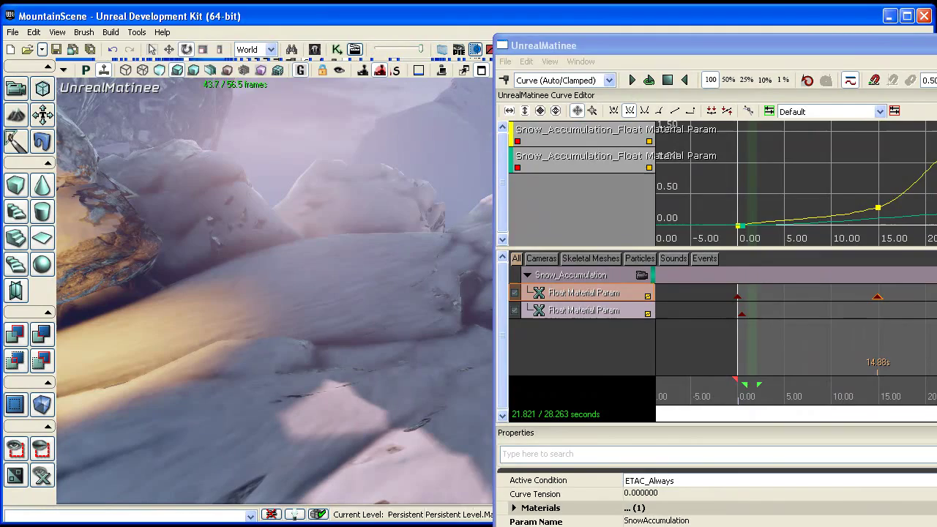
{"action": "key", "text": "alt+Tab"}
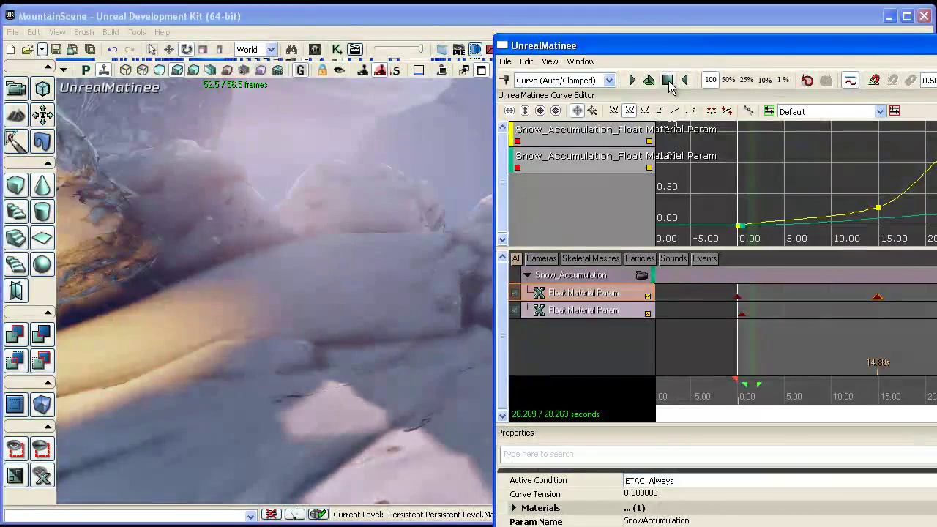
{"action": "double_click", "coordinate": [668, 80]}
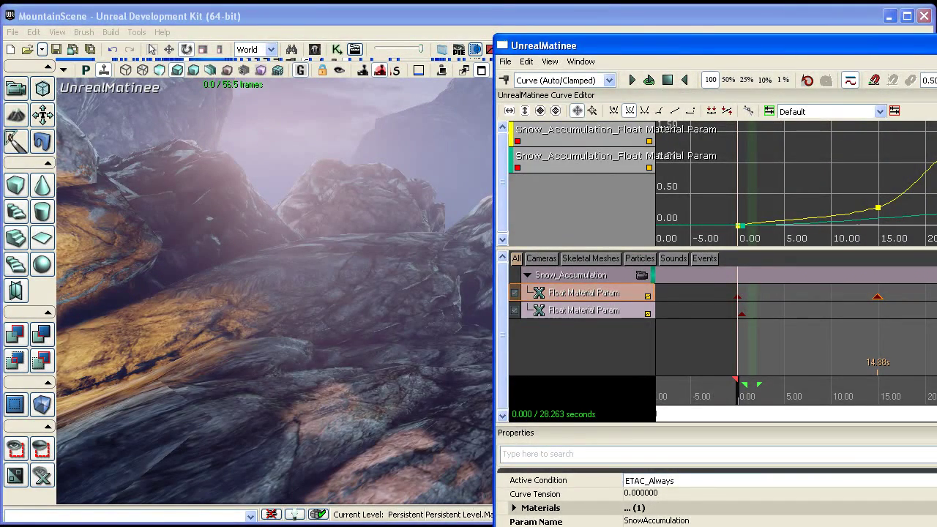